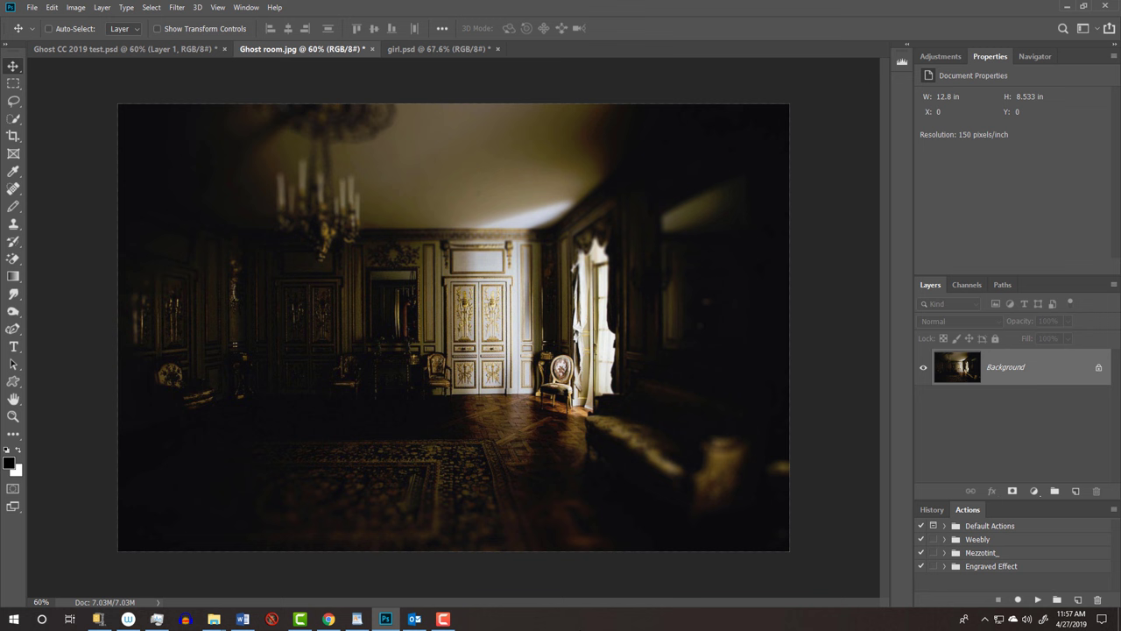
- Switch to the girl portrait document to select her against the black background
click(449, 50)
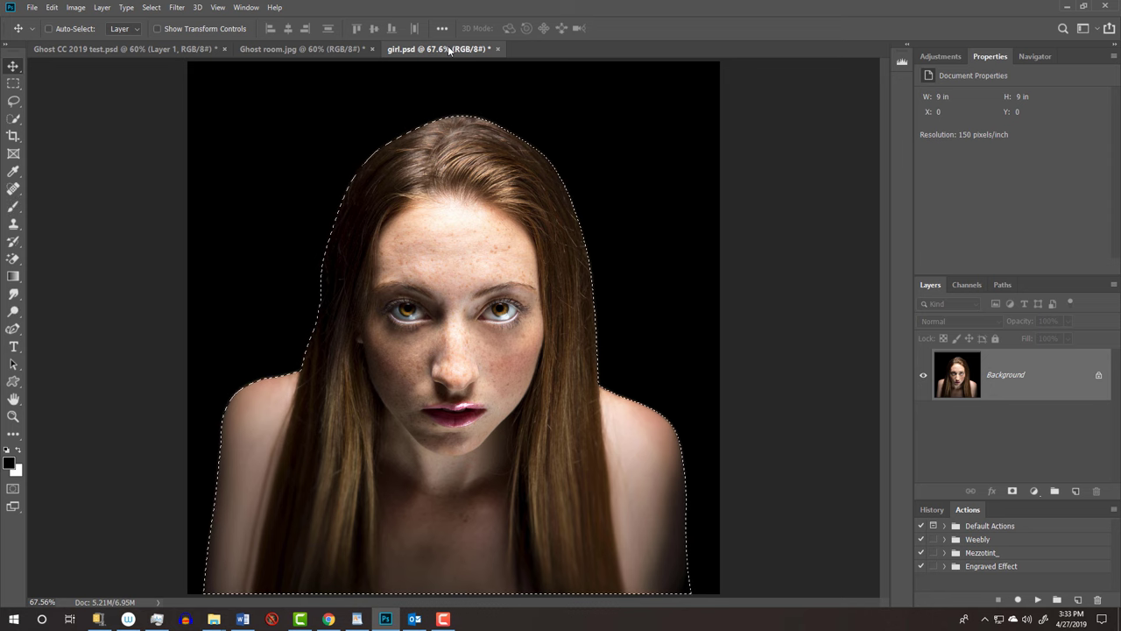
- Copy the selected girl to Layer 1 with Ctrl+J and convert it to a smart object
key(ctrl+j)
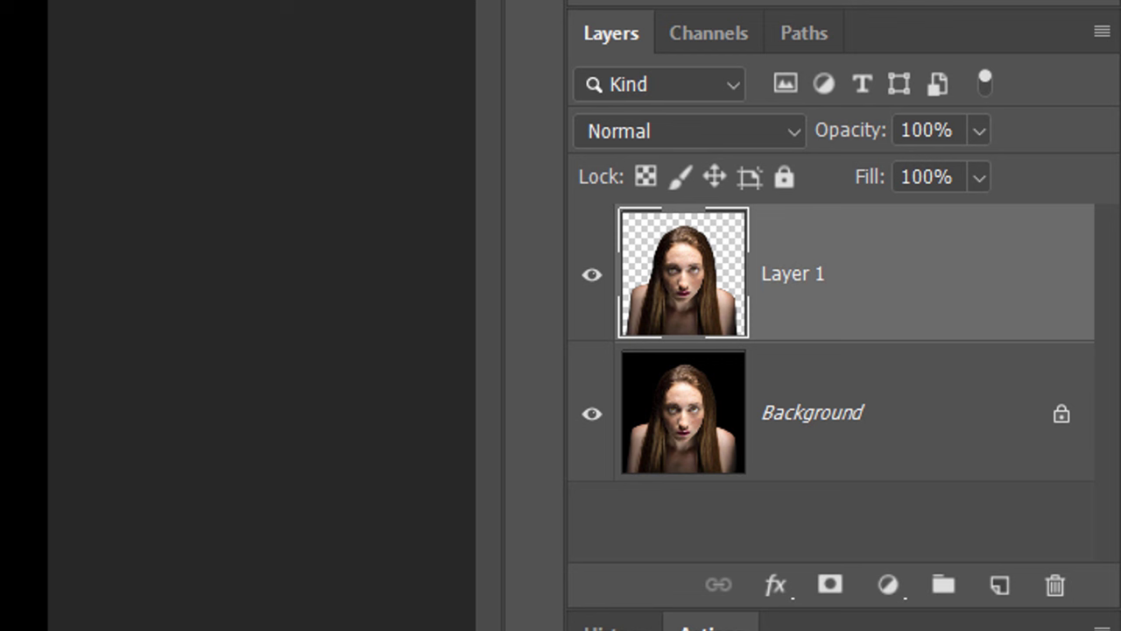
click(1100, 33)
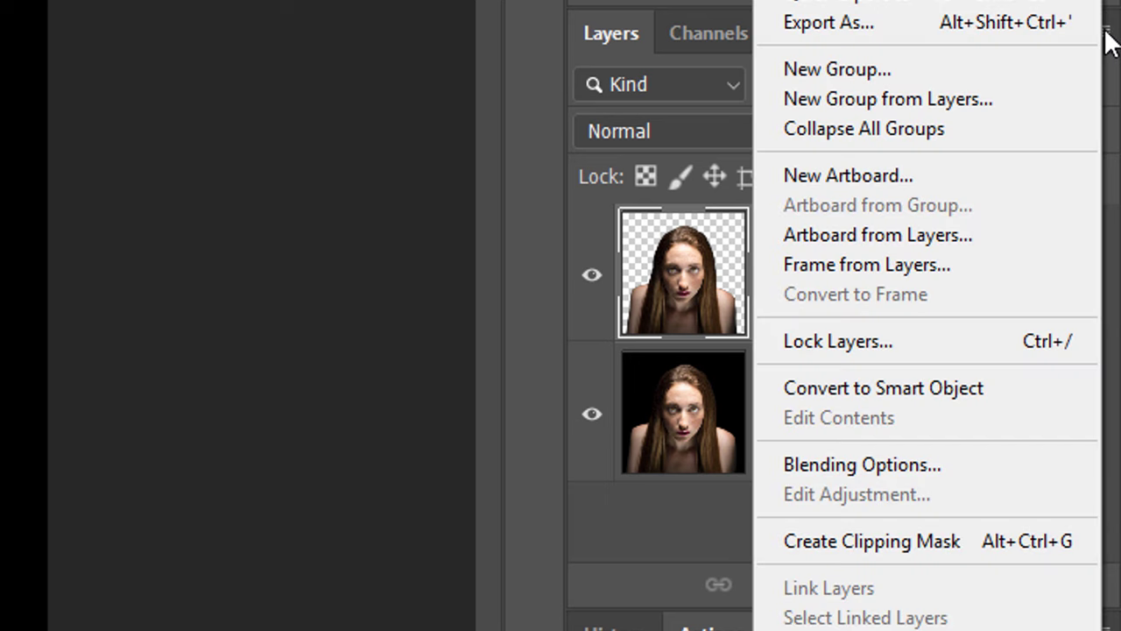
click(865, 386)
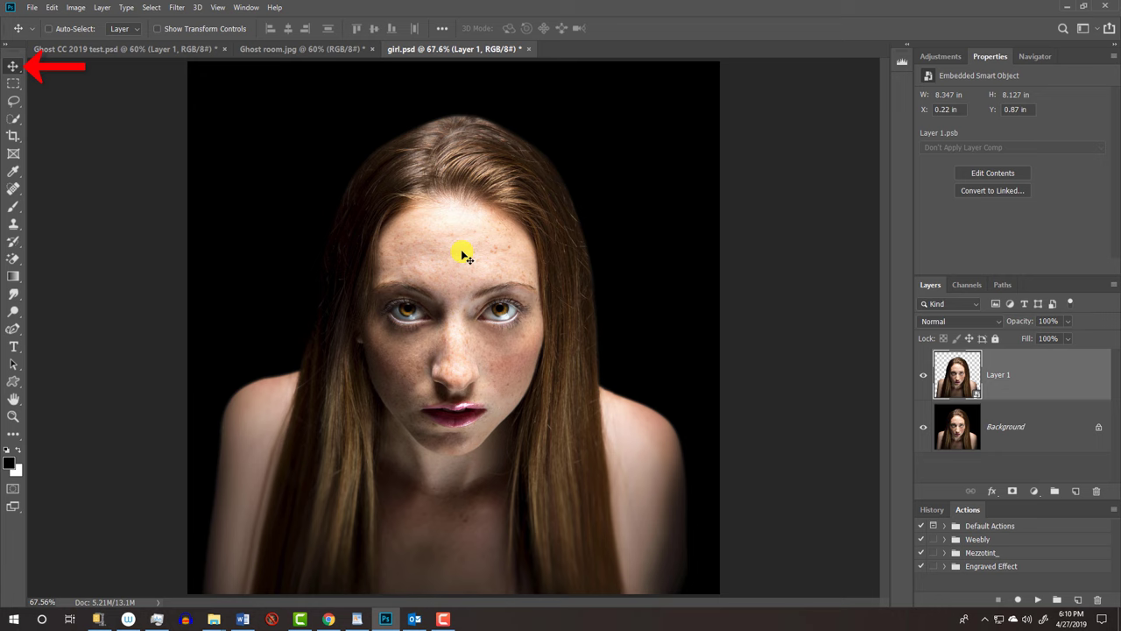
- Drag the girl layer into Ghost room.jpg as Layer 1 above the room background
drag(462, 254, 313, 49)
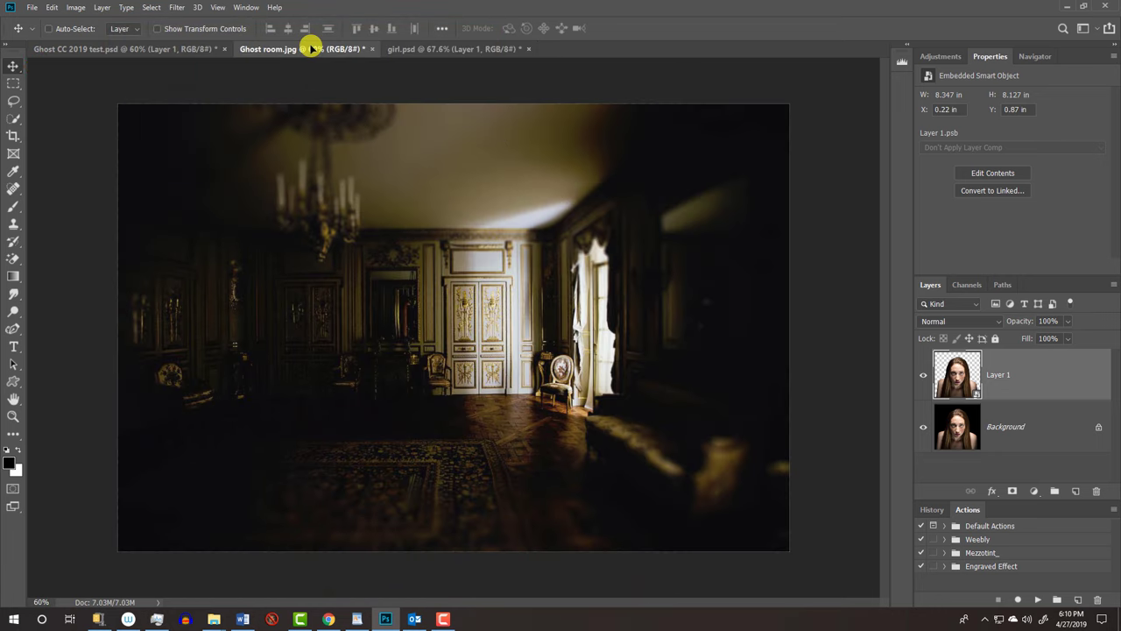
drag(313, 49, 342, 324)
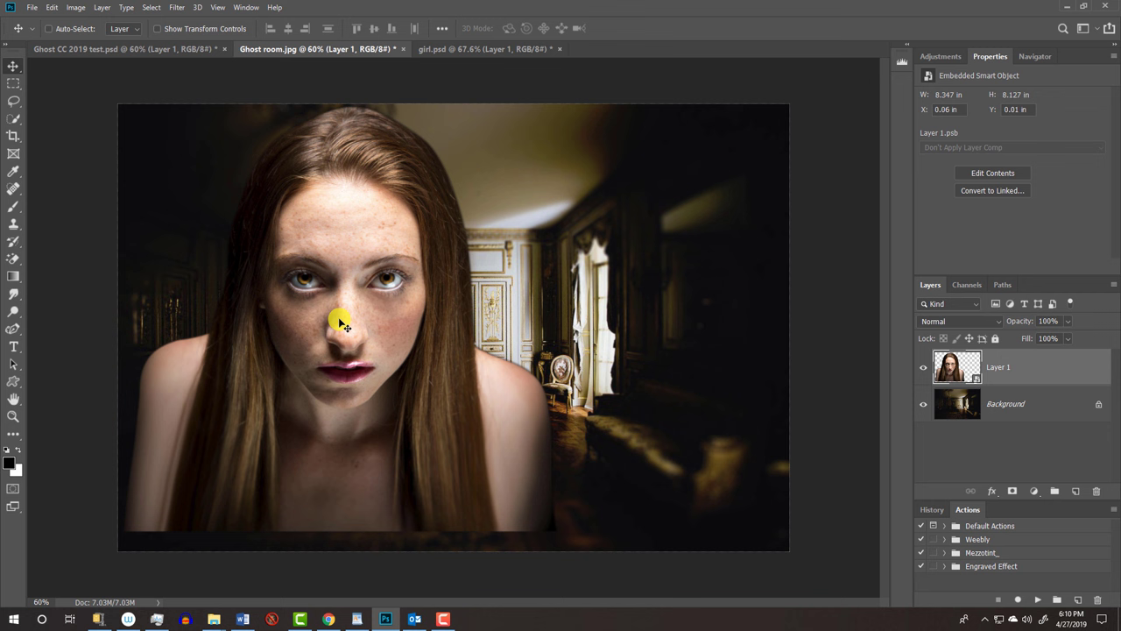
- Scale the girl to 100.42% around her centre and move her left and down
key(ctrl+t)
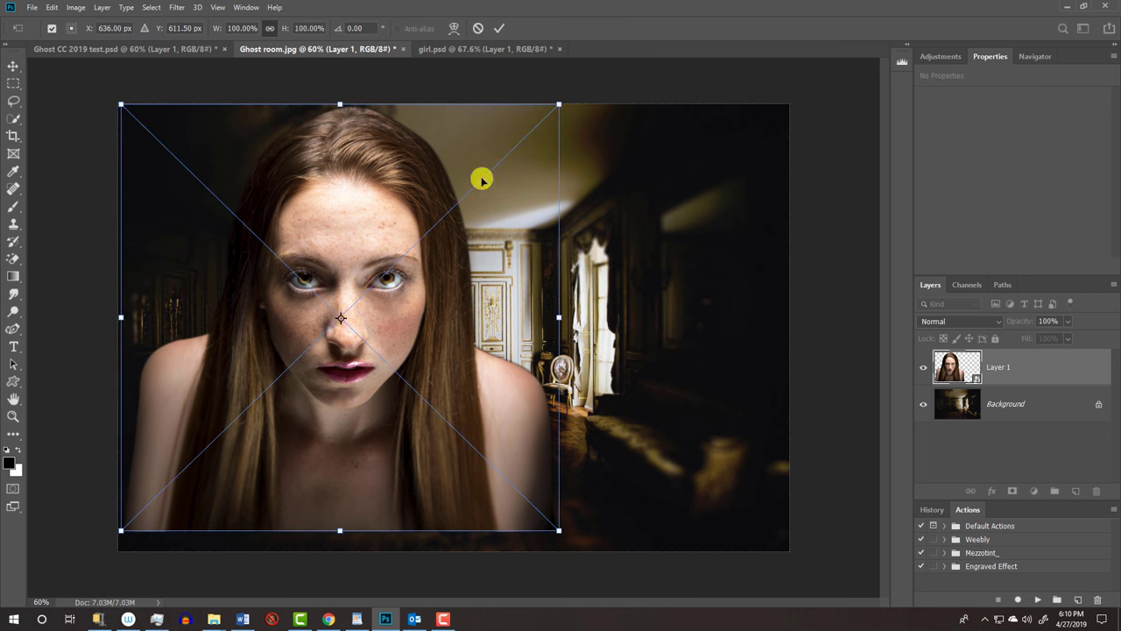
drag(560, 105, 562, 105)
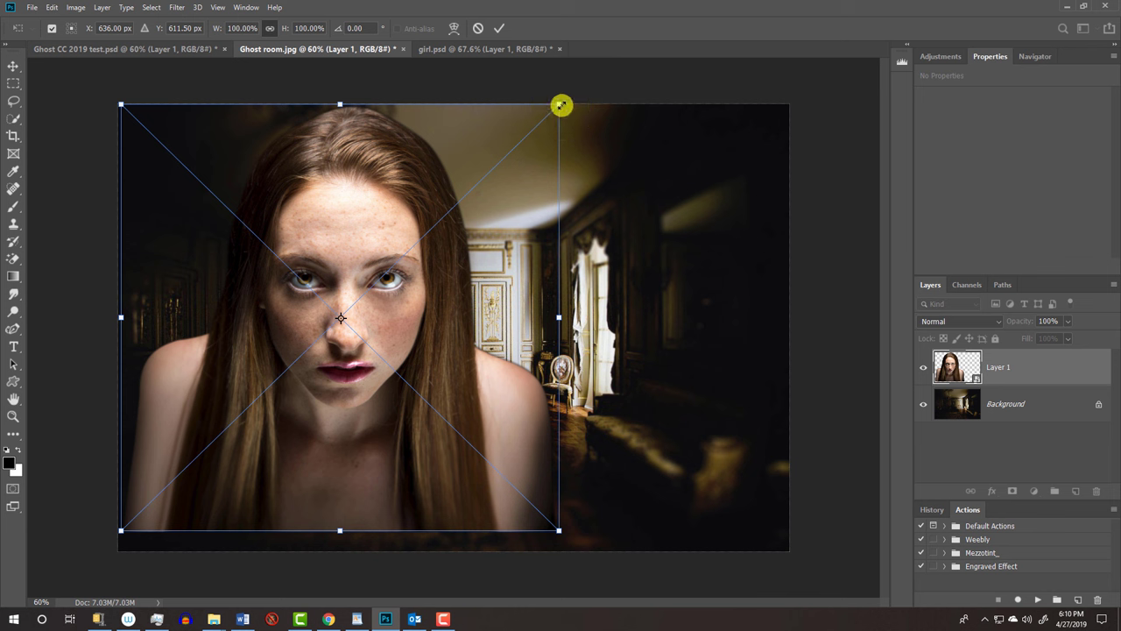
key(alt+shift)
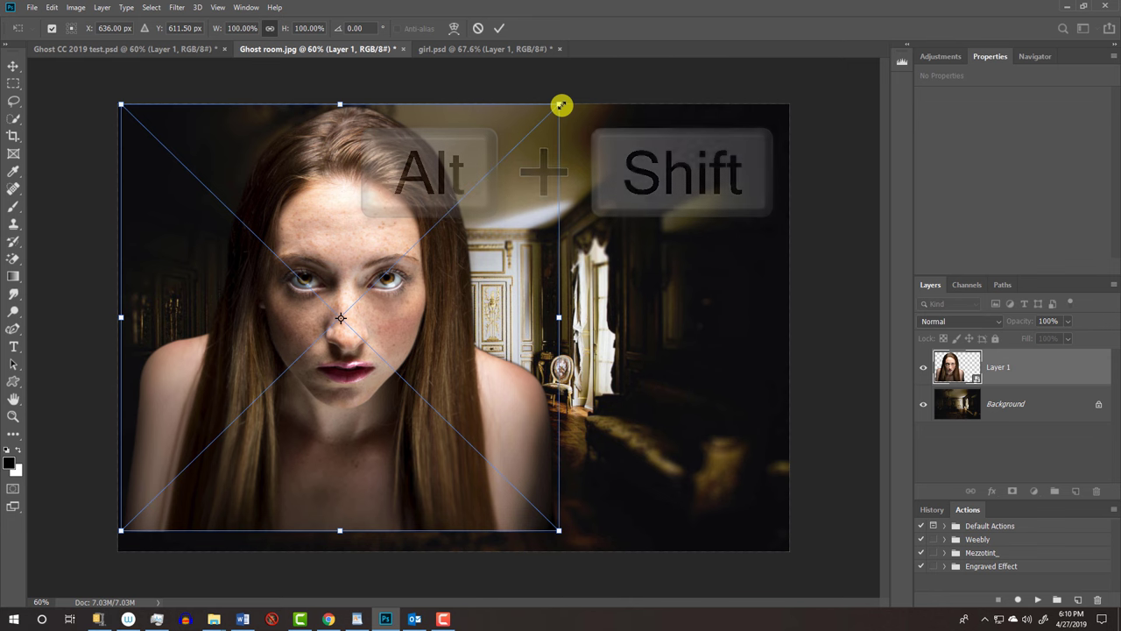
mouse_move(561, 105)
mouse_down()
mouse_move(440, 178)
mouse_move(562, 107)
mouse_up()
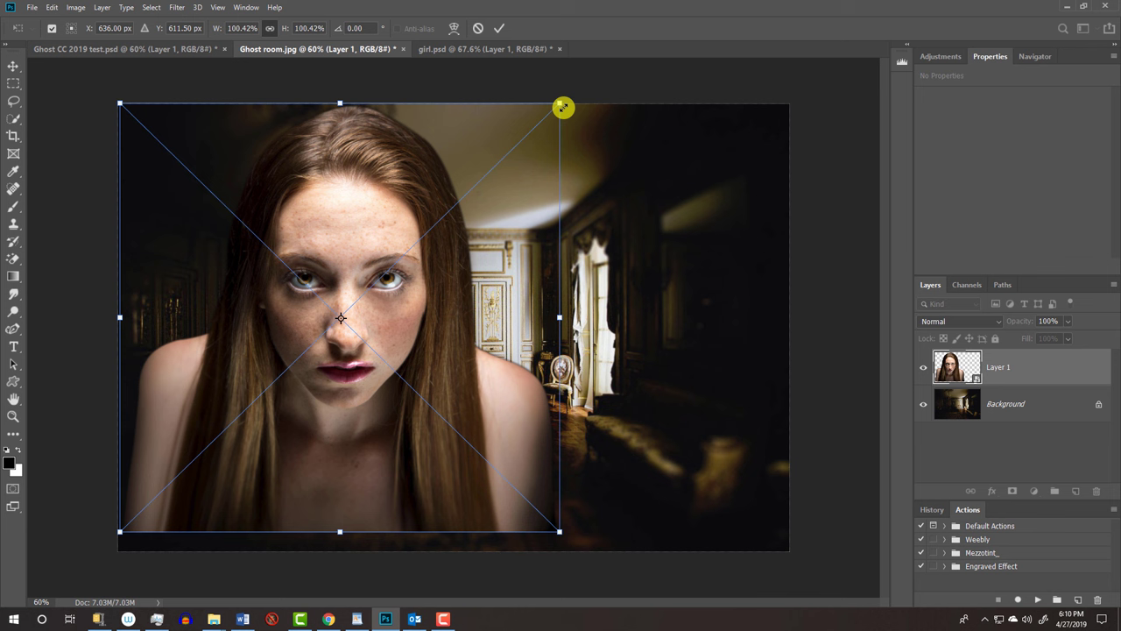
key(alt)
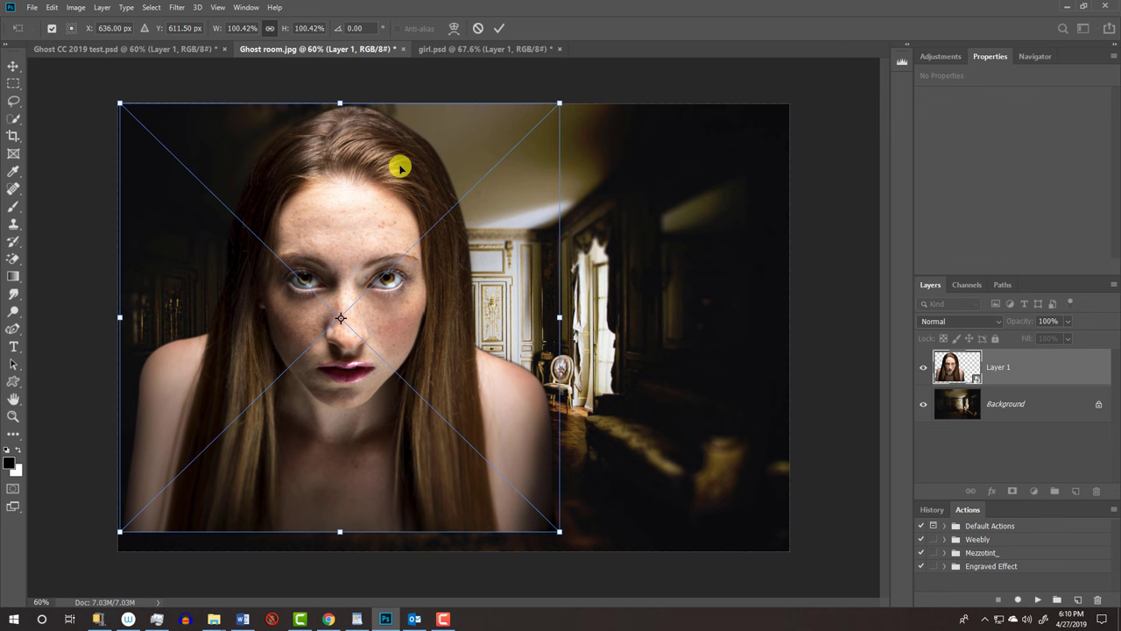
drag(400, 166, 368, 187)
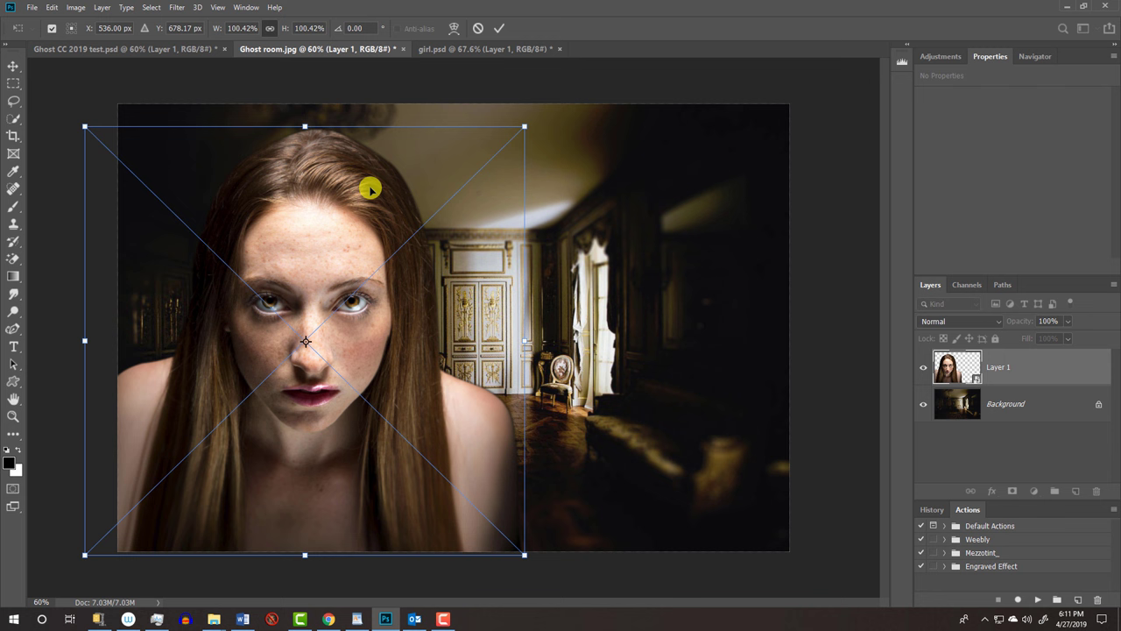
- Commit the transform, add a Black & White adjustment layer, and select it with Layer 1
click(498, 29)
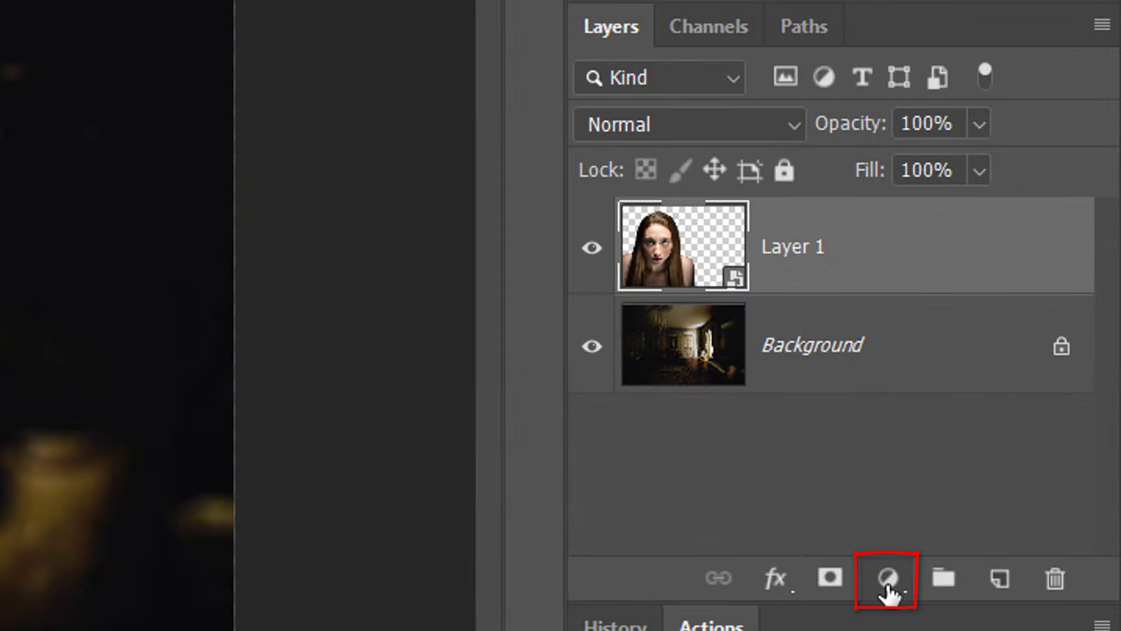
click(889, 588)
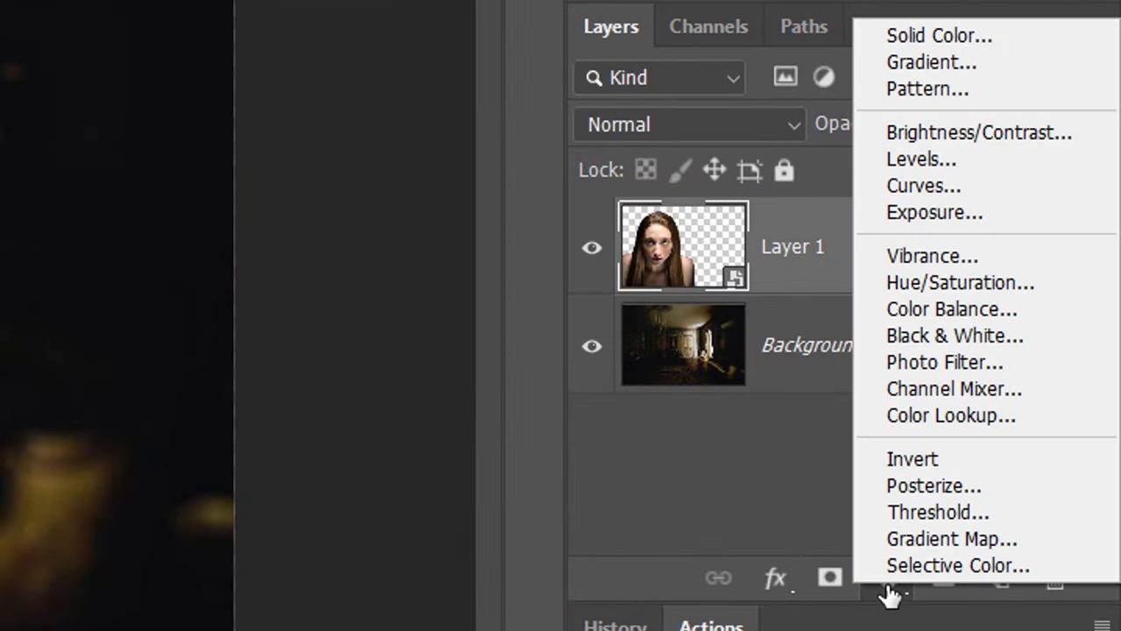
click(938, 338)
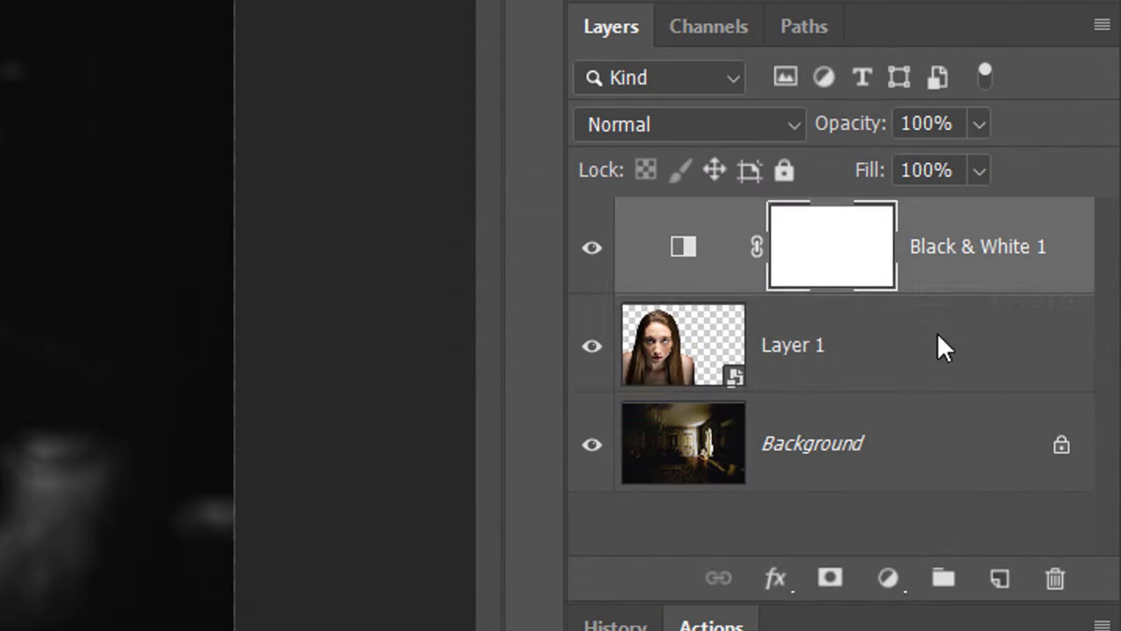
shift+click(1053, 404)
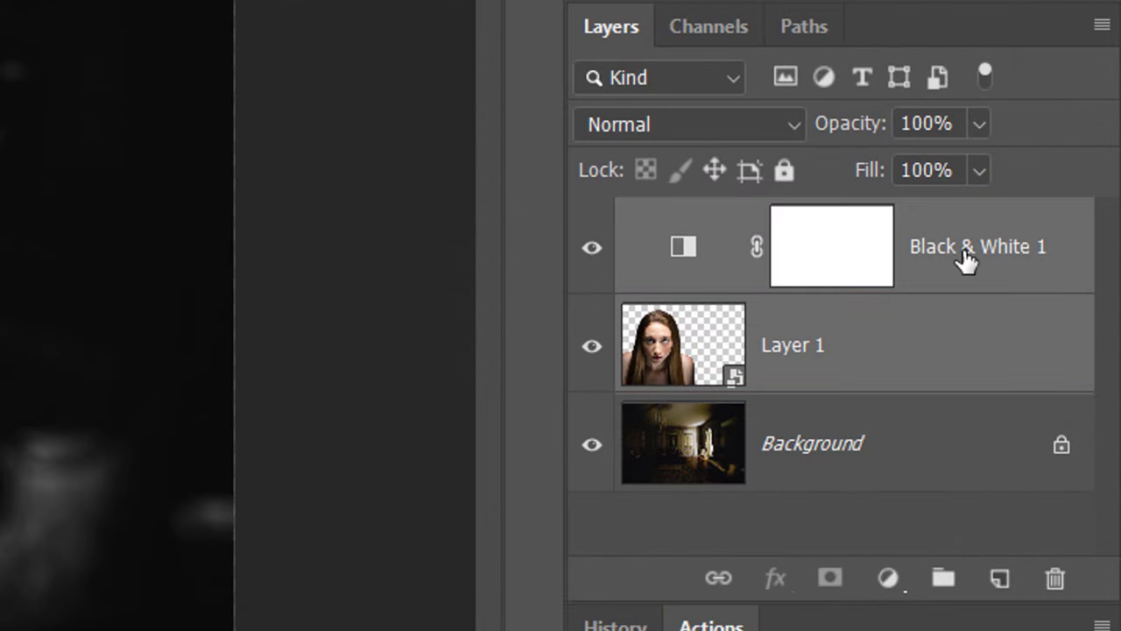
- Merge Layer 1 and Black & White into smart object Black & White 1, duplicate it, and hide the copy
click(1099, 26)
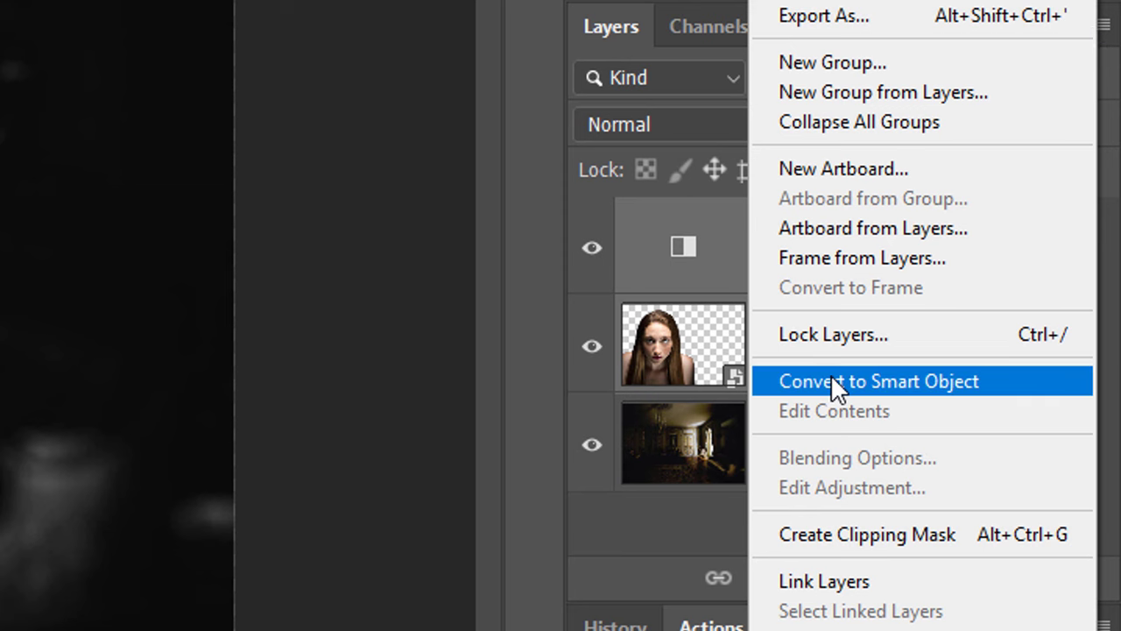
click(832, 383)
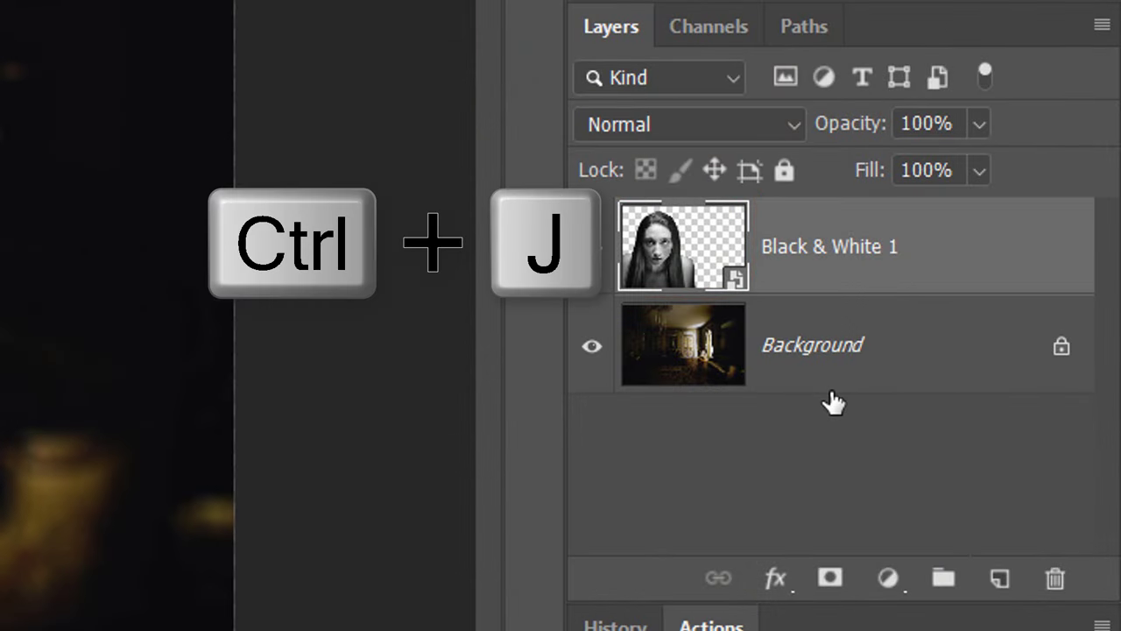
key(ctrl+j)
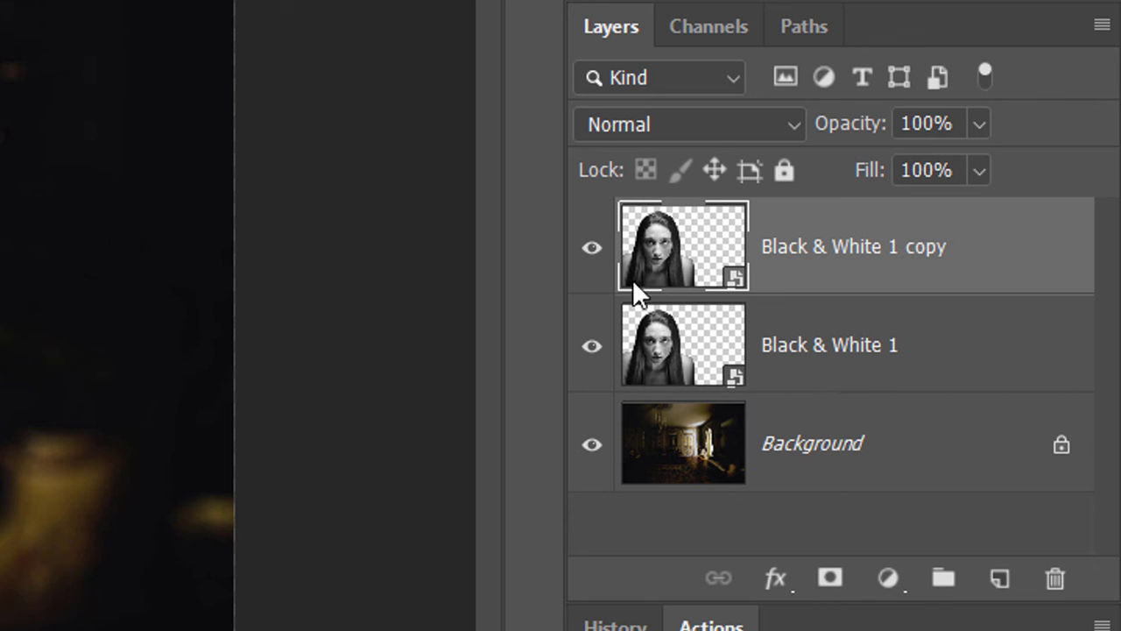
click(592, 248)
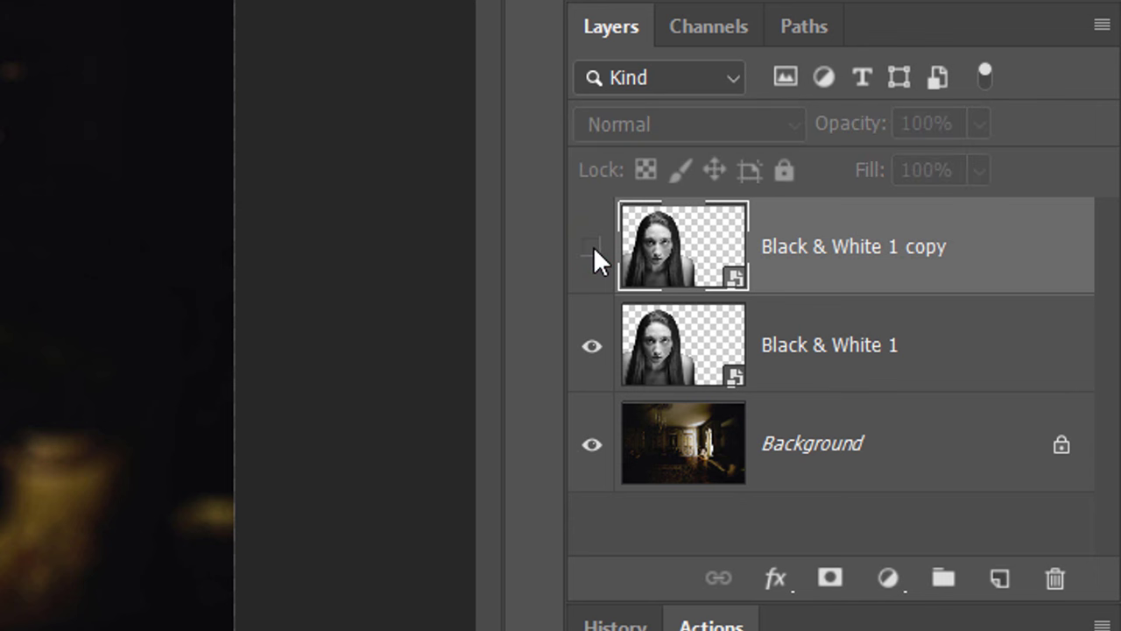
click(673, 342)
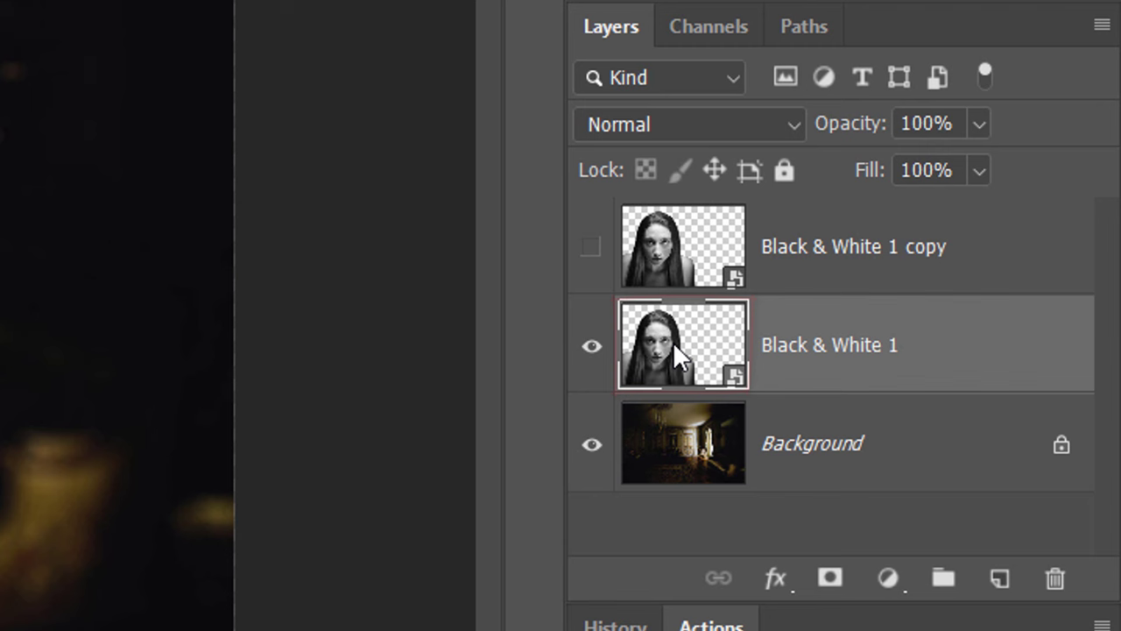
- Add a Curves adjustment clipped to Black & White 1 and pull its white point far left
click(888, 579)
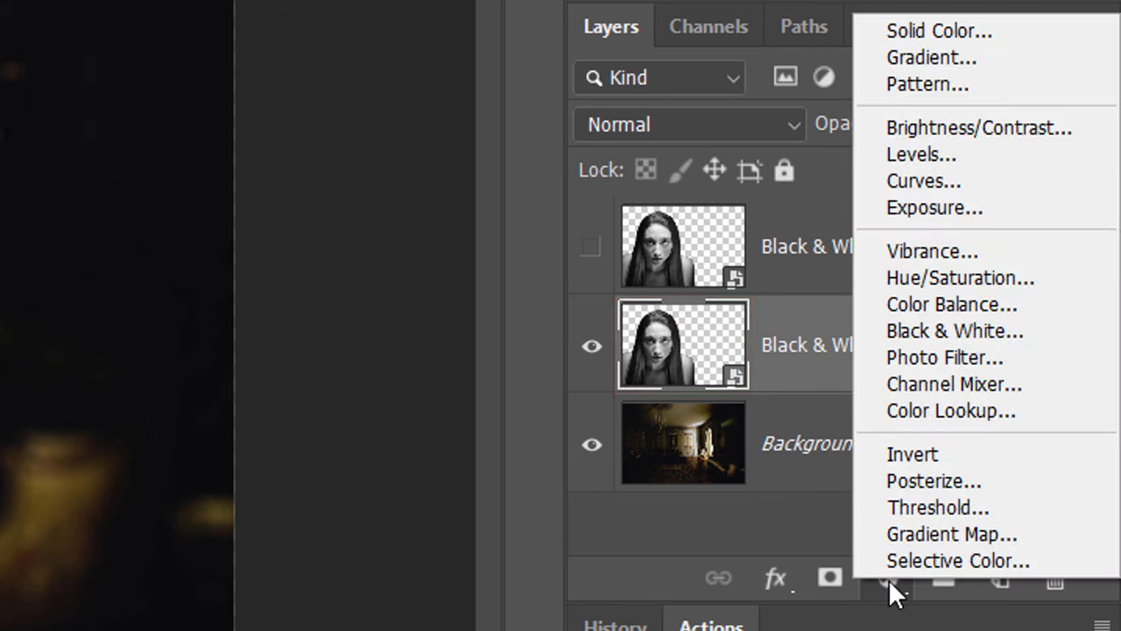
click(919, 181)
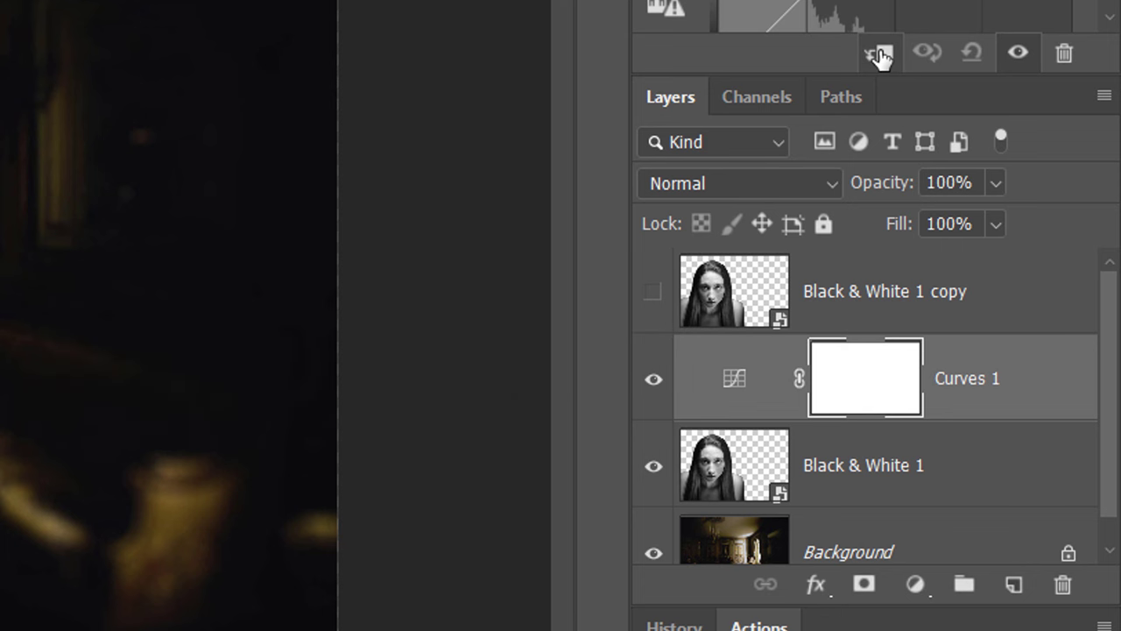
click(881, 56)
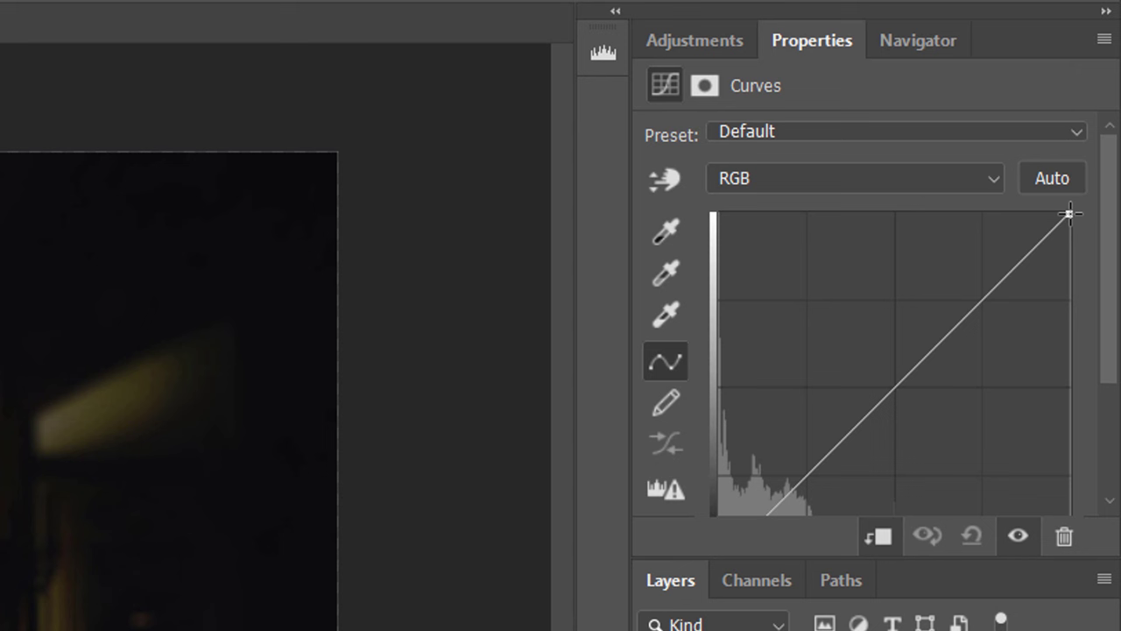
drag(1069, 213, 827, 186)
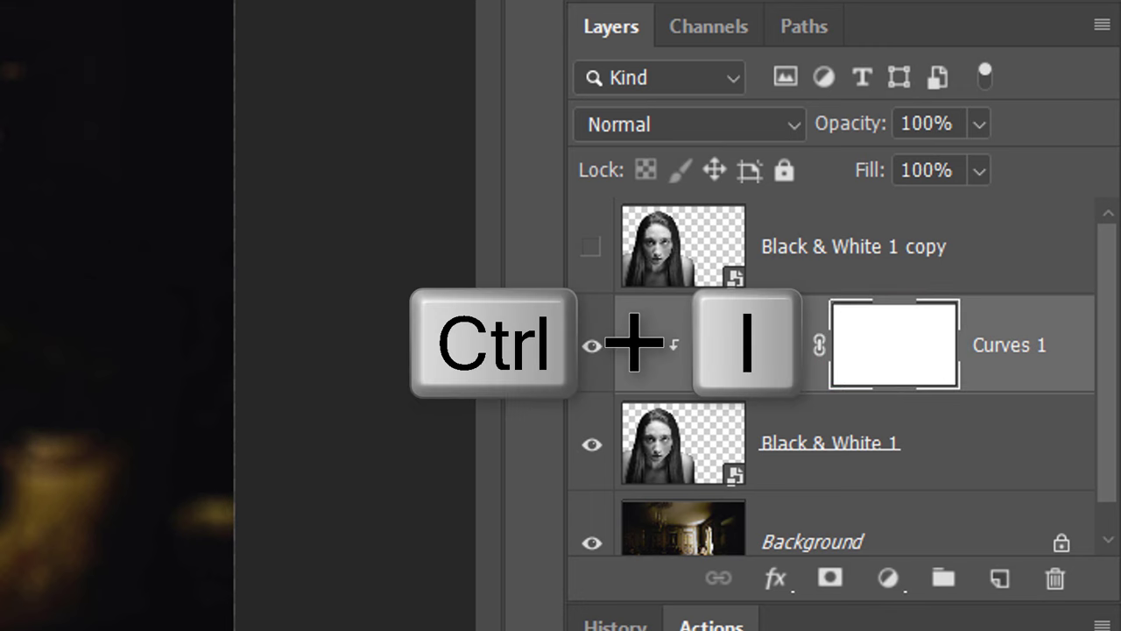
- Invert the Curves 1 mask to black and choose the Brush Tool and a brush tip
key(ctrl+i)
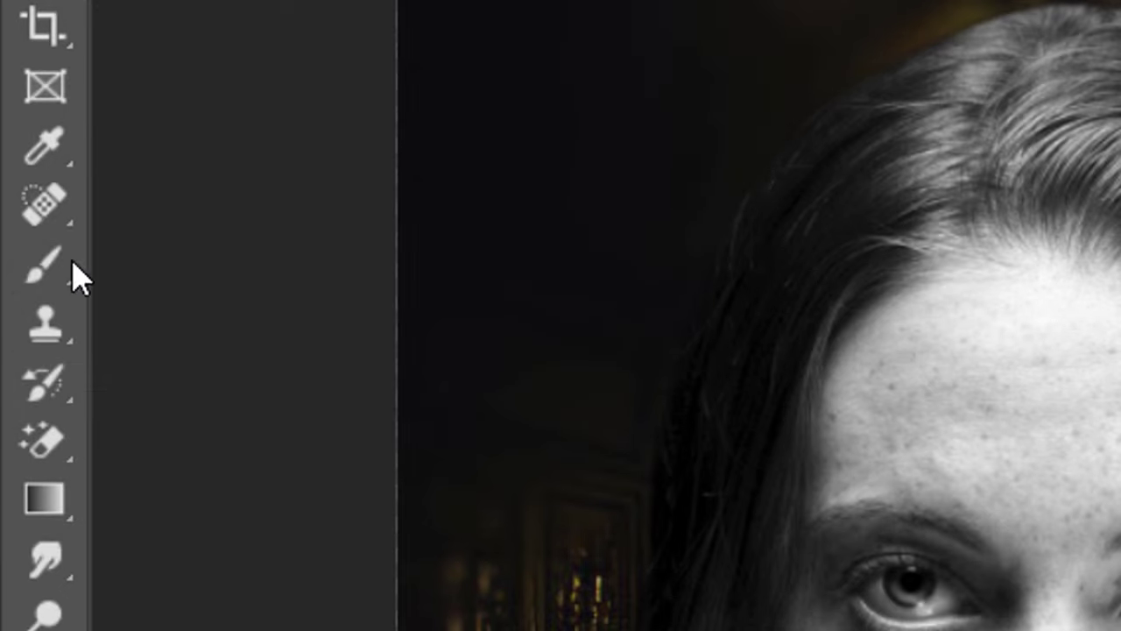
right_click(45, 267)
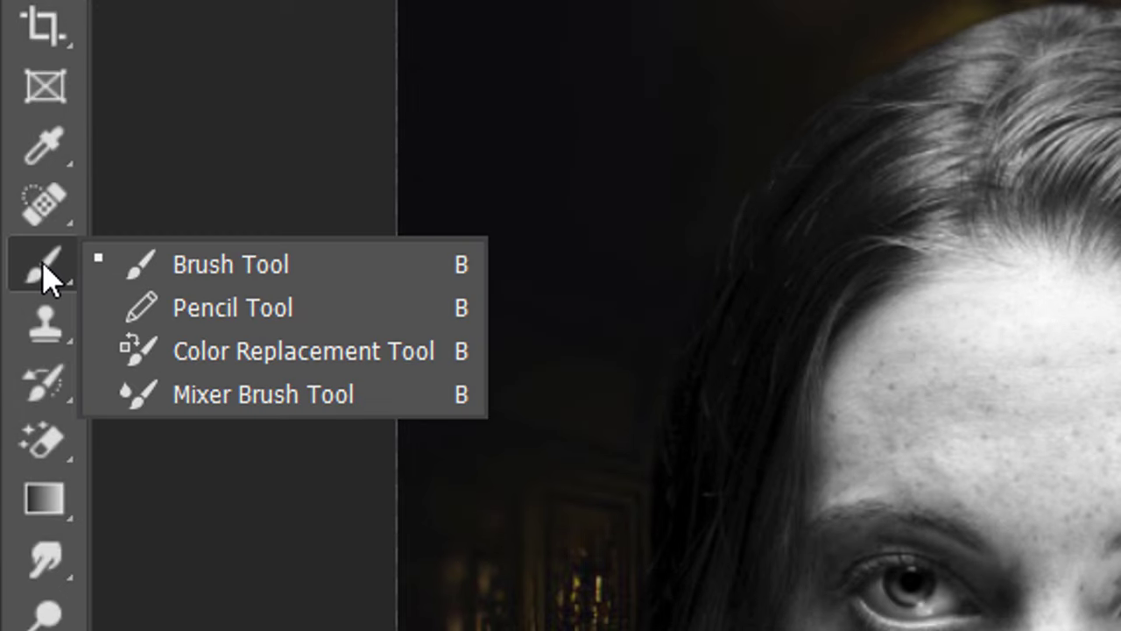
click(229, 267)
click(188, 87)
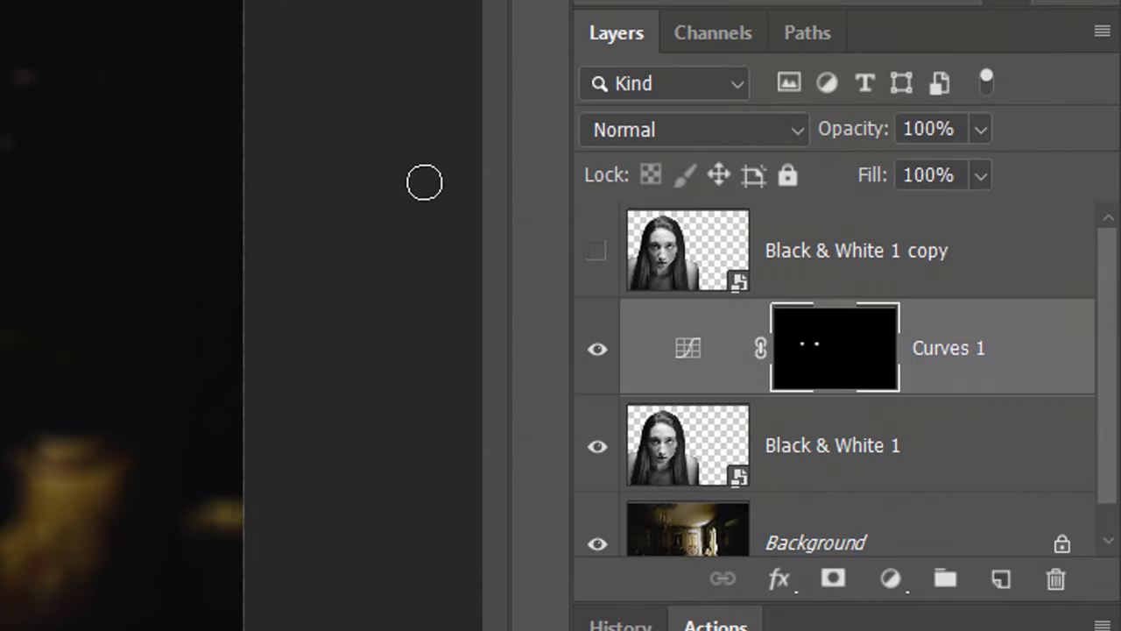
- Show and select Black & White 1 copy, then apply a 0°, 100-pixel Motion Blur
click(597, 251)
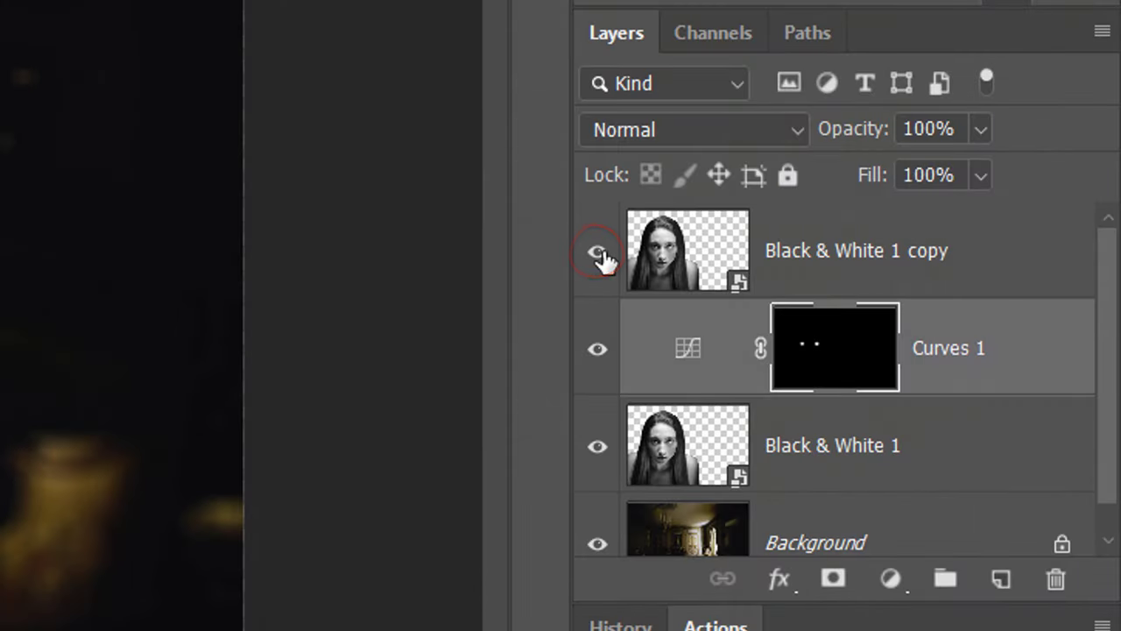
click(663, 254)
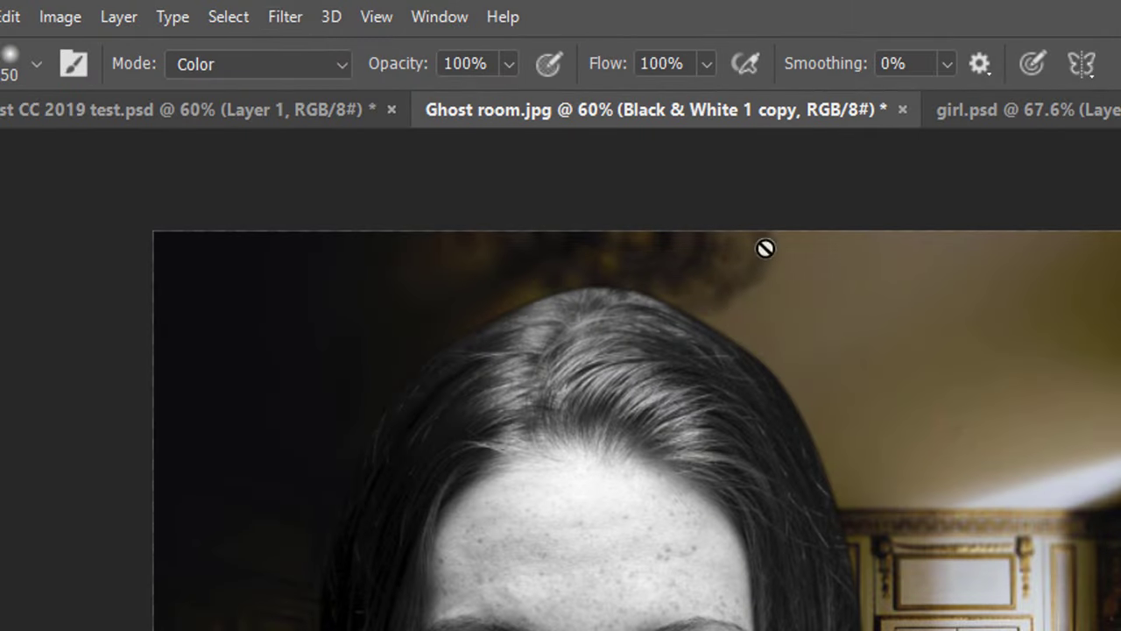
click(289, 18)
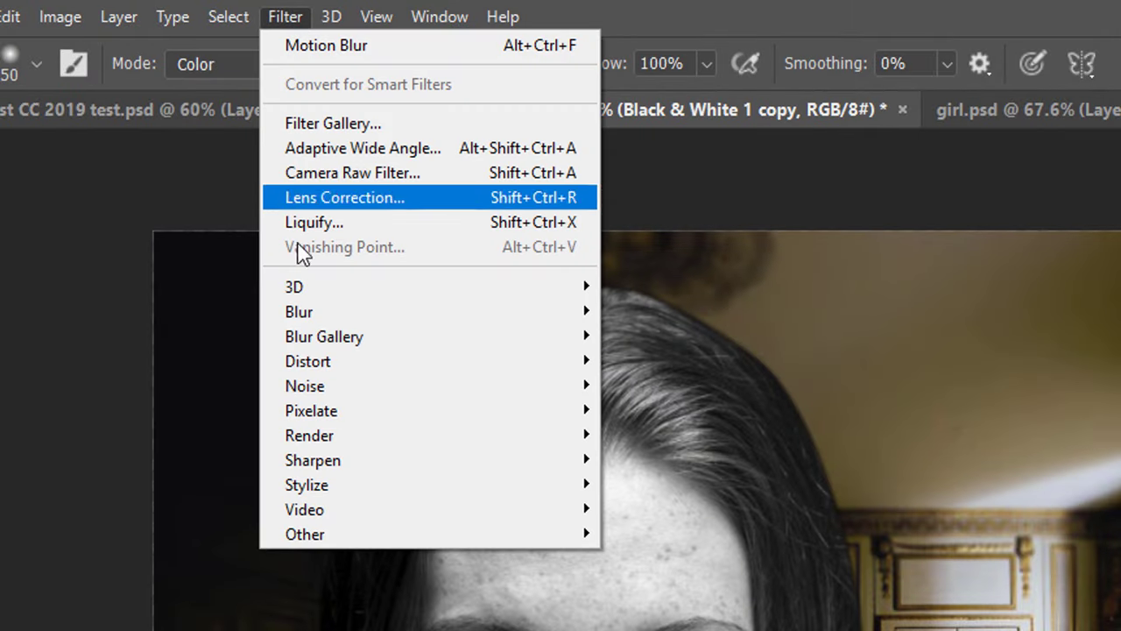
mouse_move(320, 317)
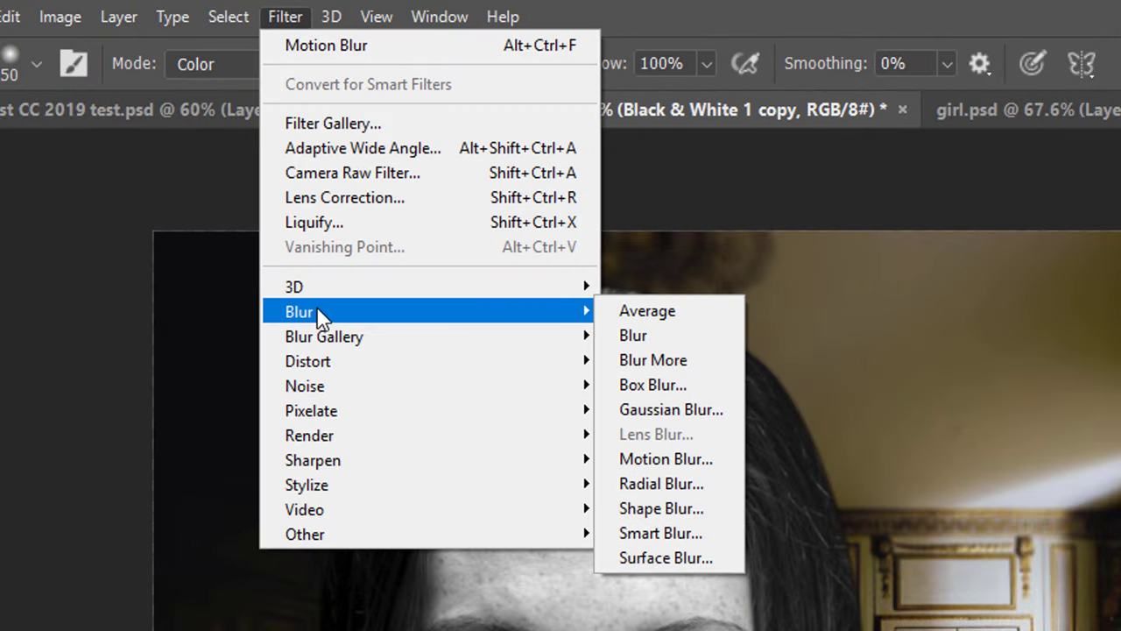
click(652, 456)
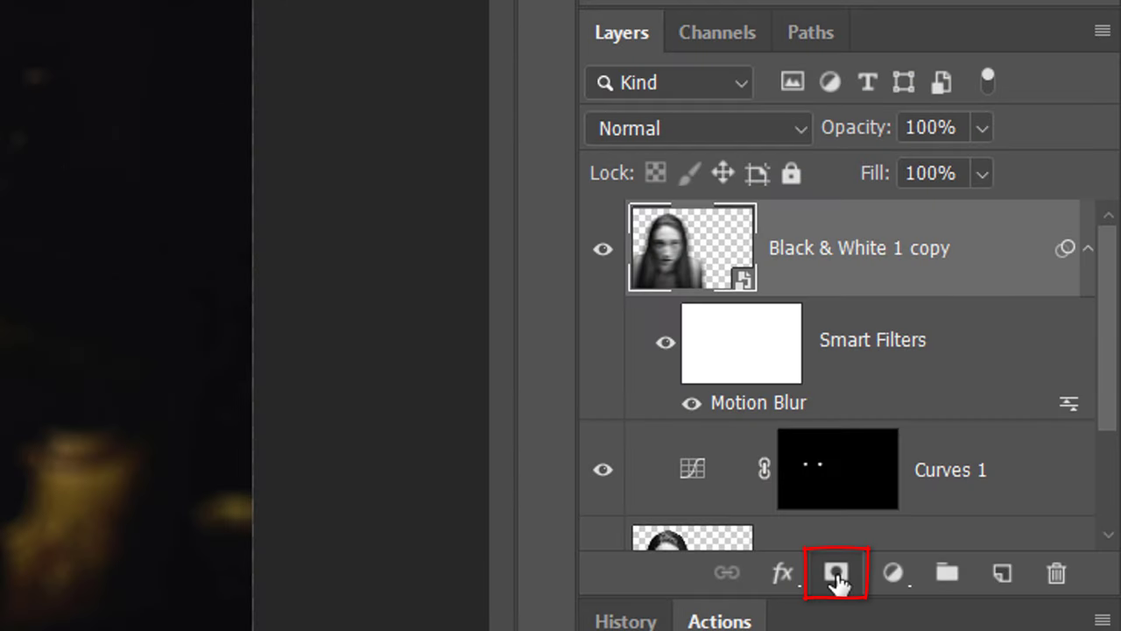
- Convert the woman layers into one smart object, set Screen blending, and add a layer mask
click(837, 576)
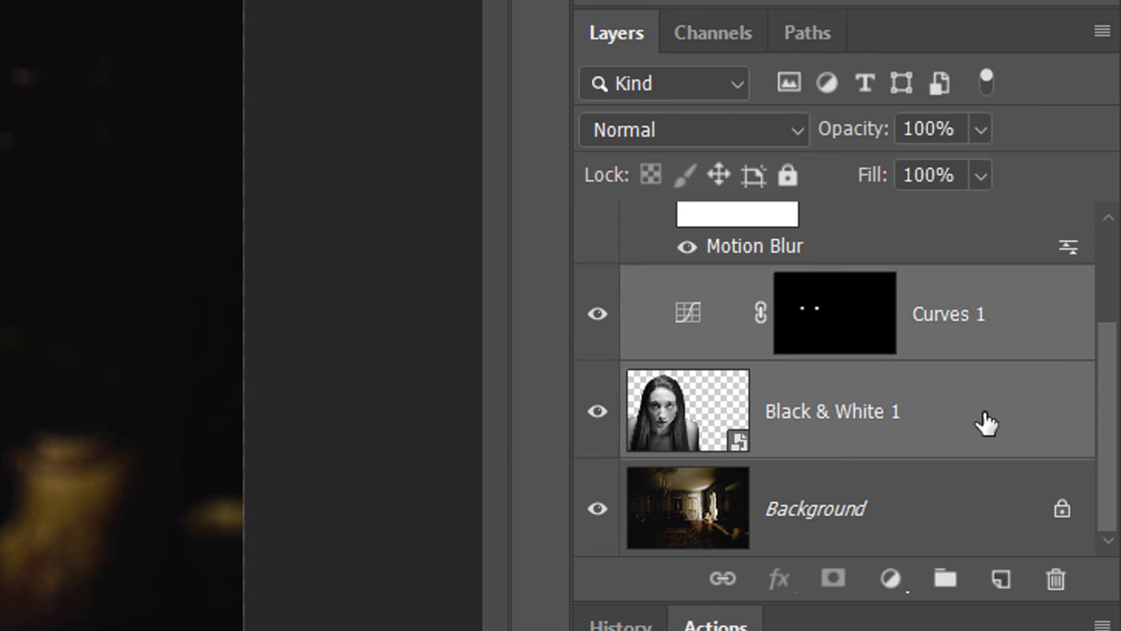
click(1103, 34)
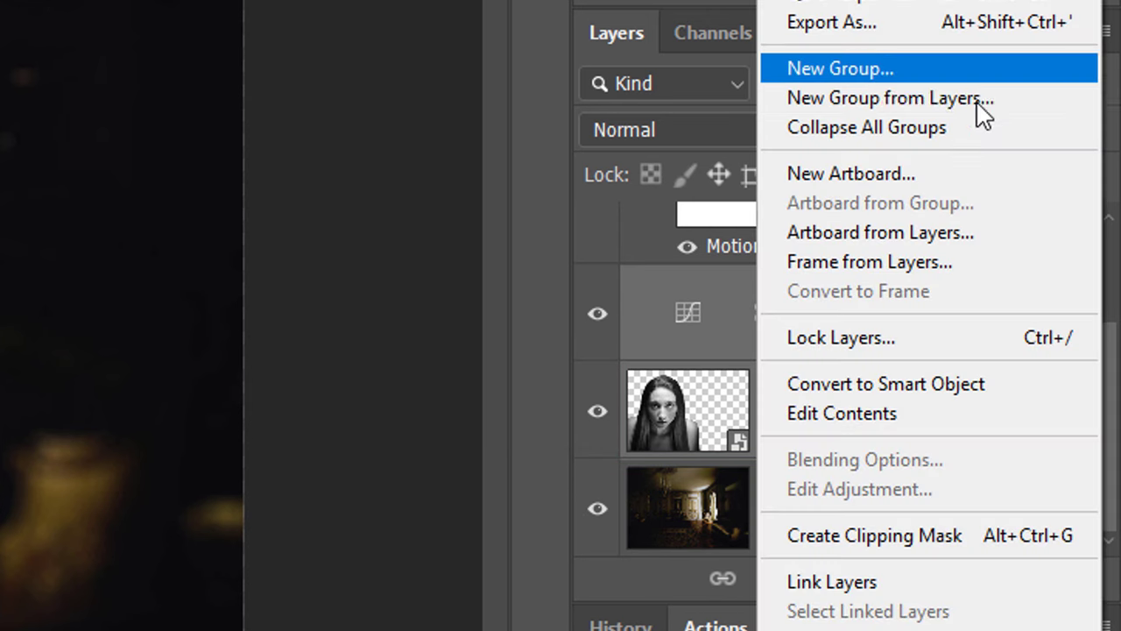
click(865, 384)
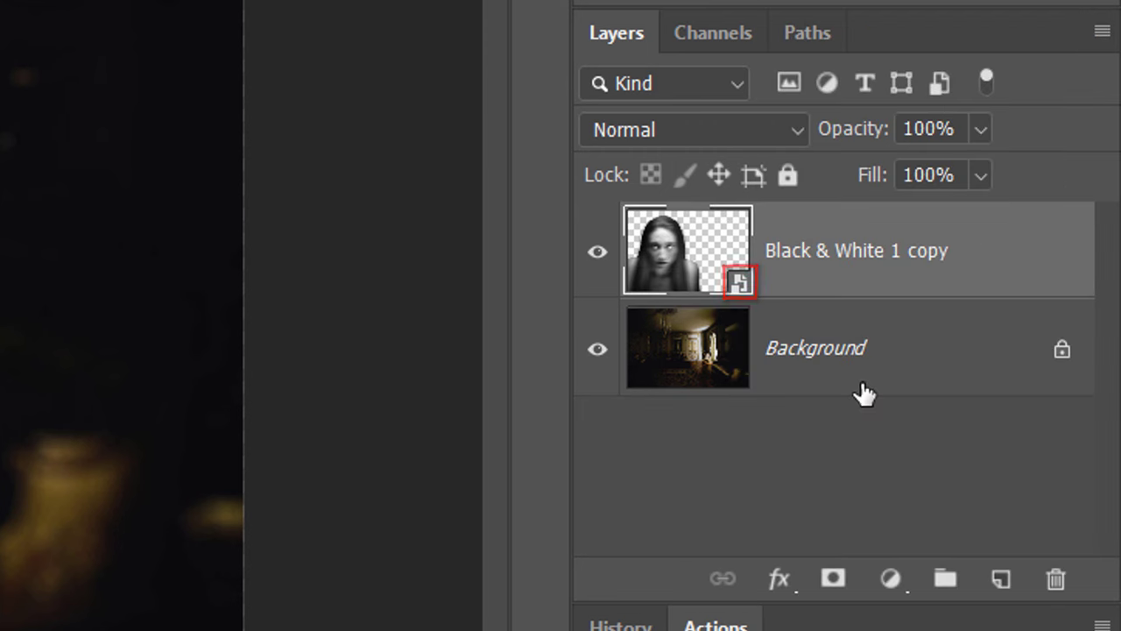
click(648, 132)
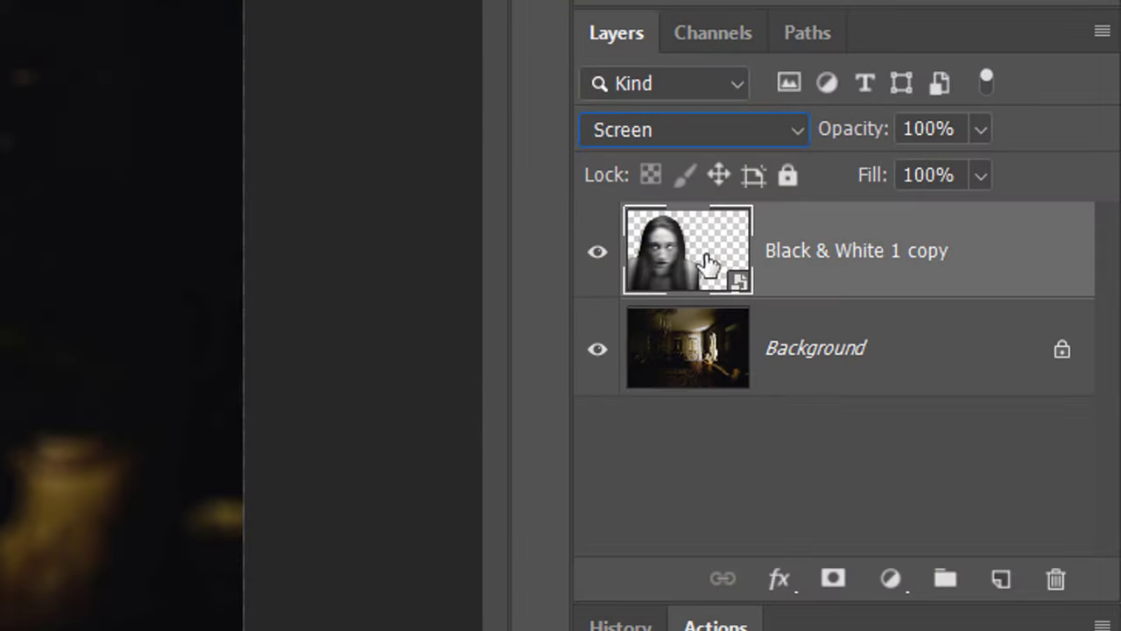
click(833, 579)
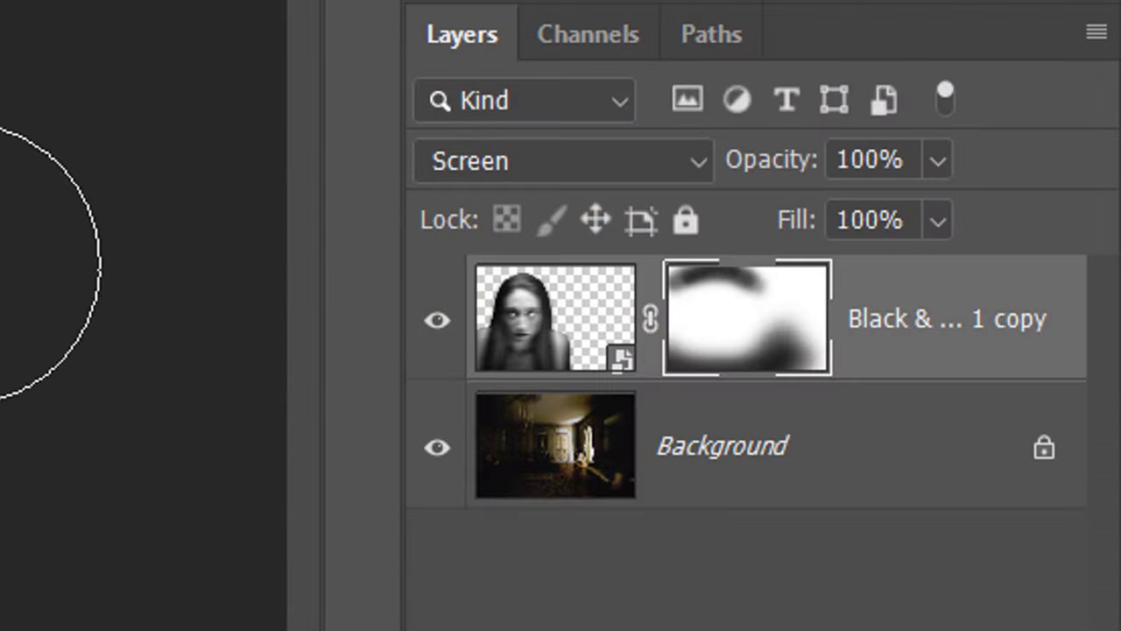
- Apply Diffuse Glow to Black & White 1 copy's image: graininess 0, glow amount 6, clear amount 12
click(513, 324)
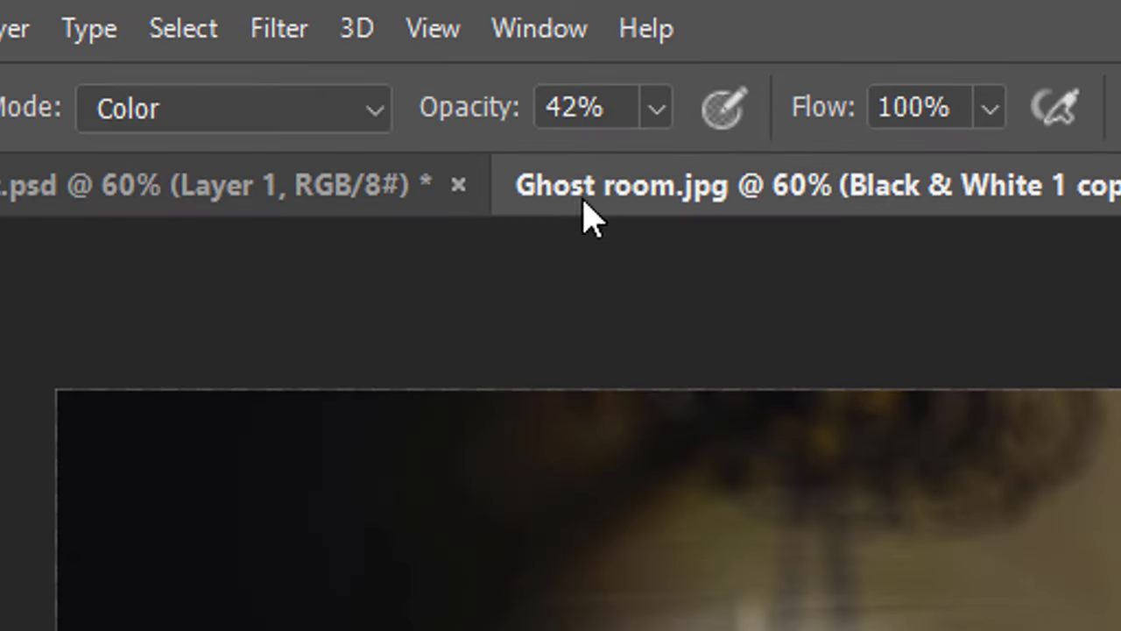
click(286, 35)
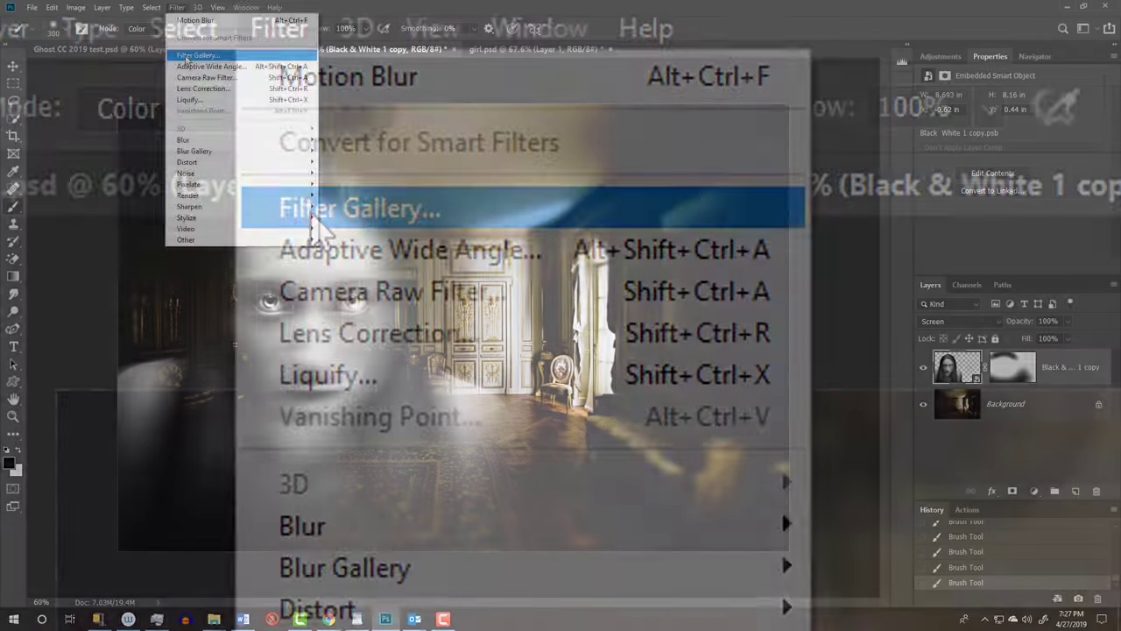
click(312, 220)
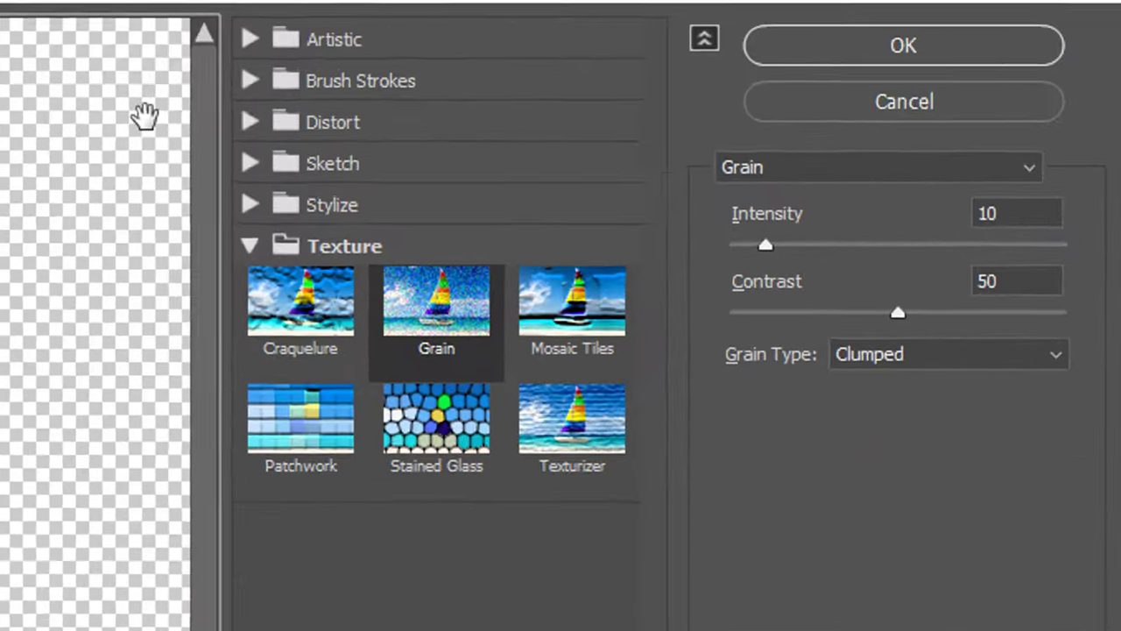
click(287, 127)
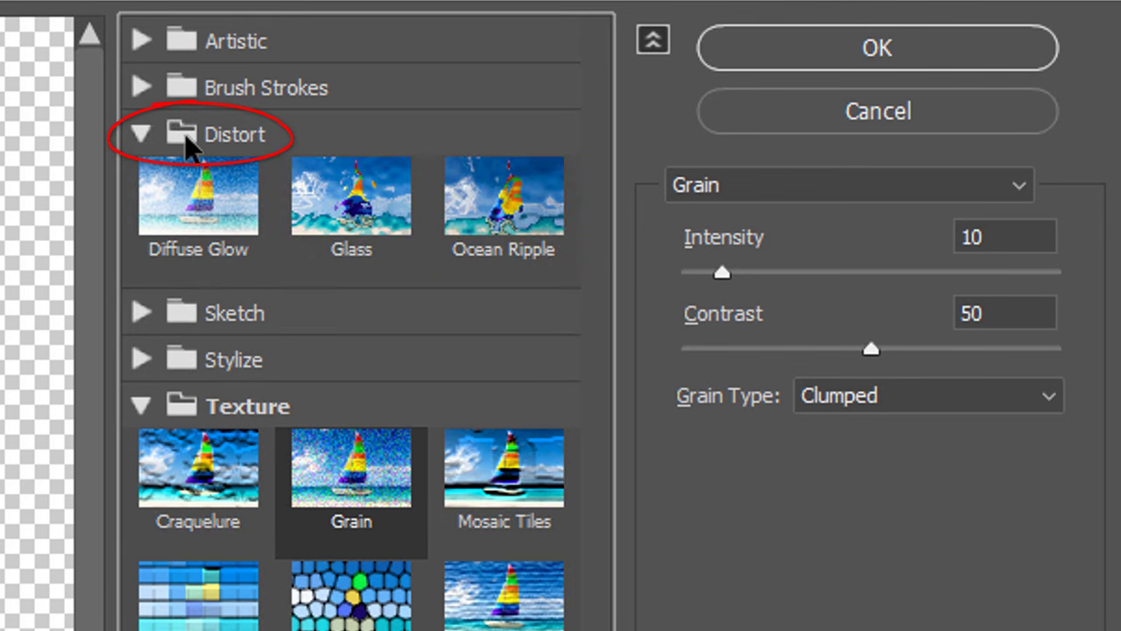
click(218, 186)
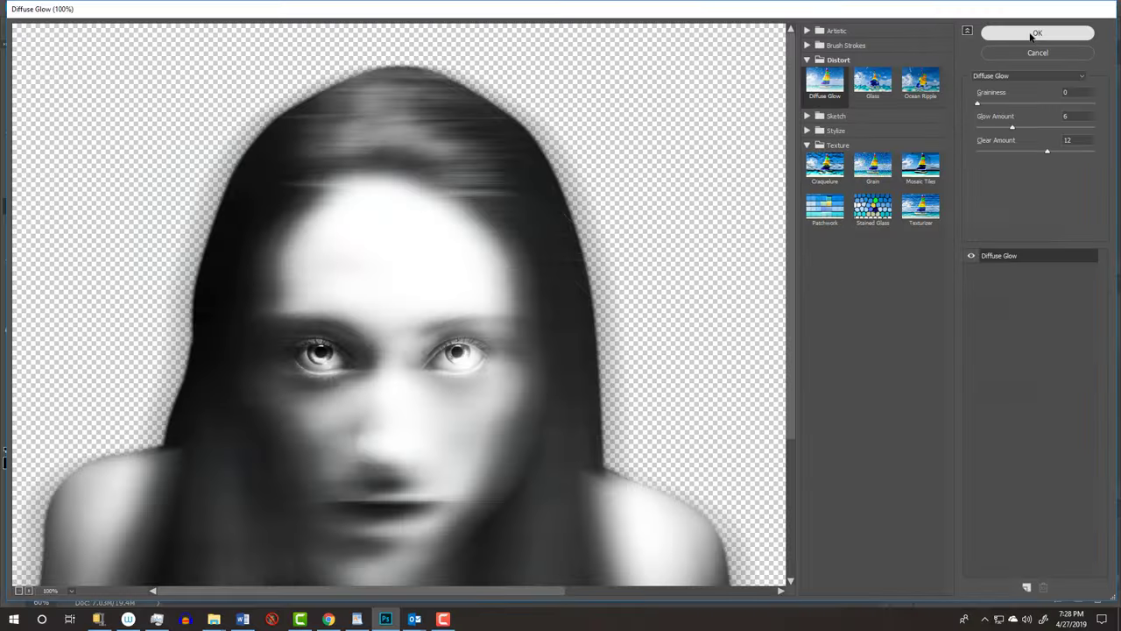
click(851, 48)
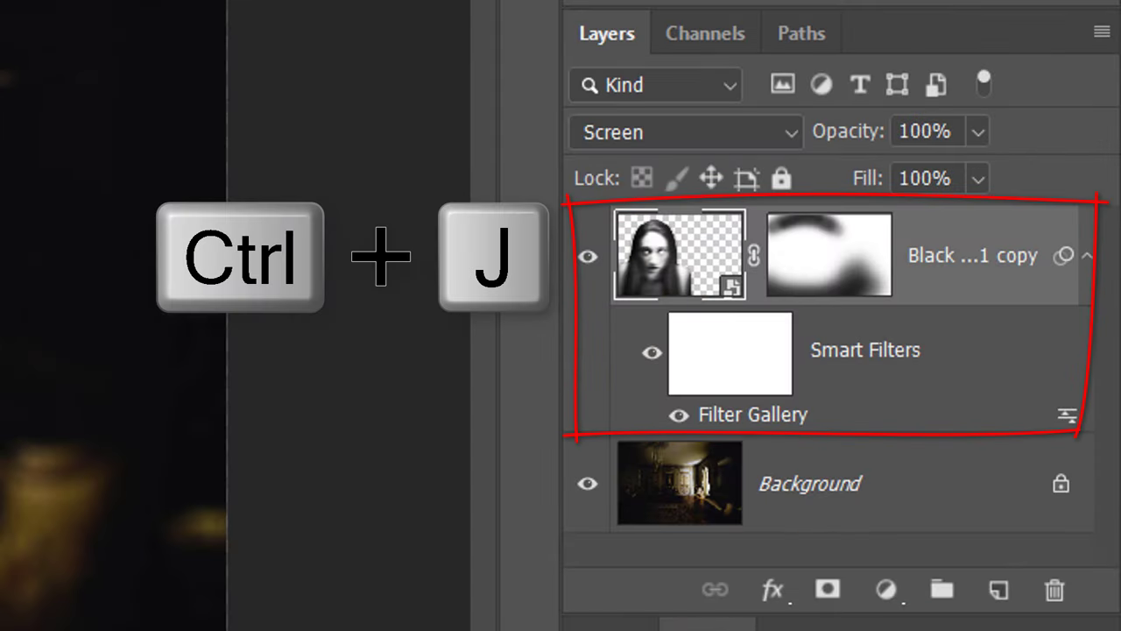
- Duplicate the glowing layer, set the lower copy to Color Dodge, and select the top copy
key(ctrl+j)
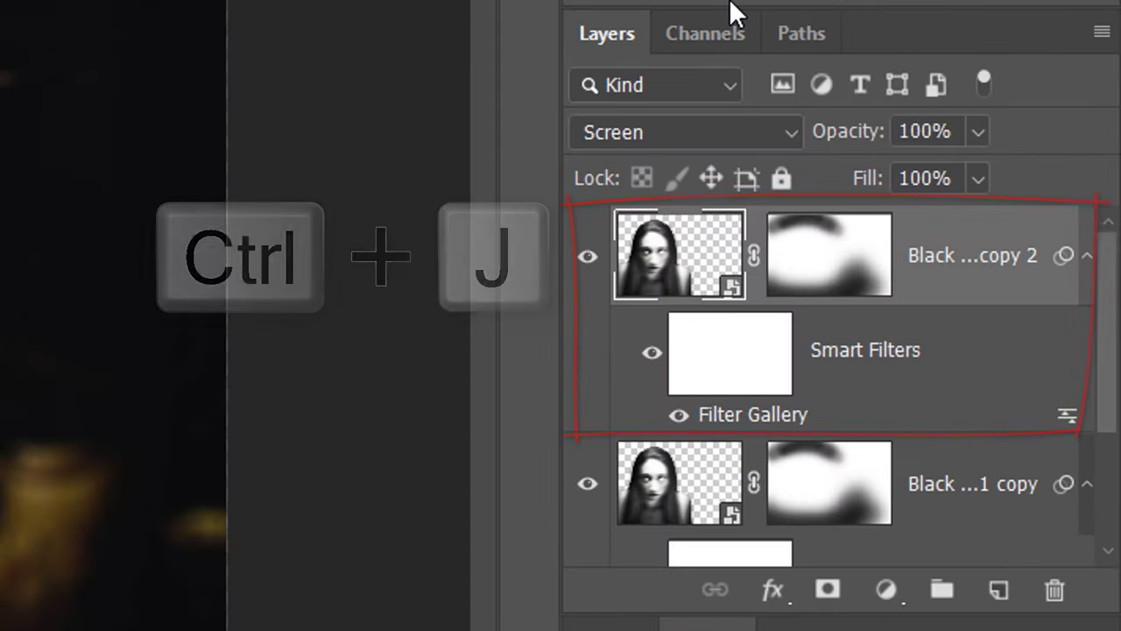
click(679, 498)
scroll(676, 486, down, 2)
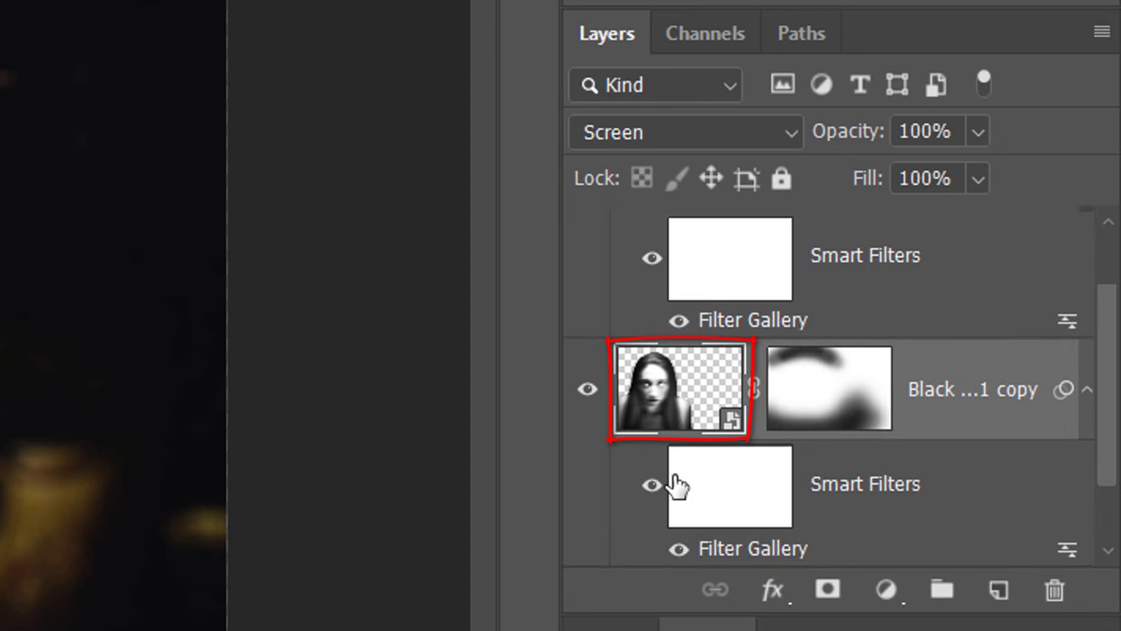
click(653, 134)
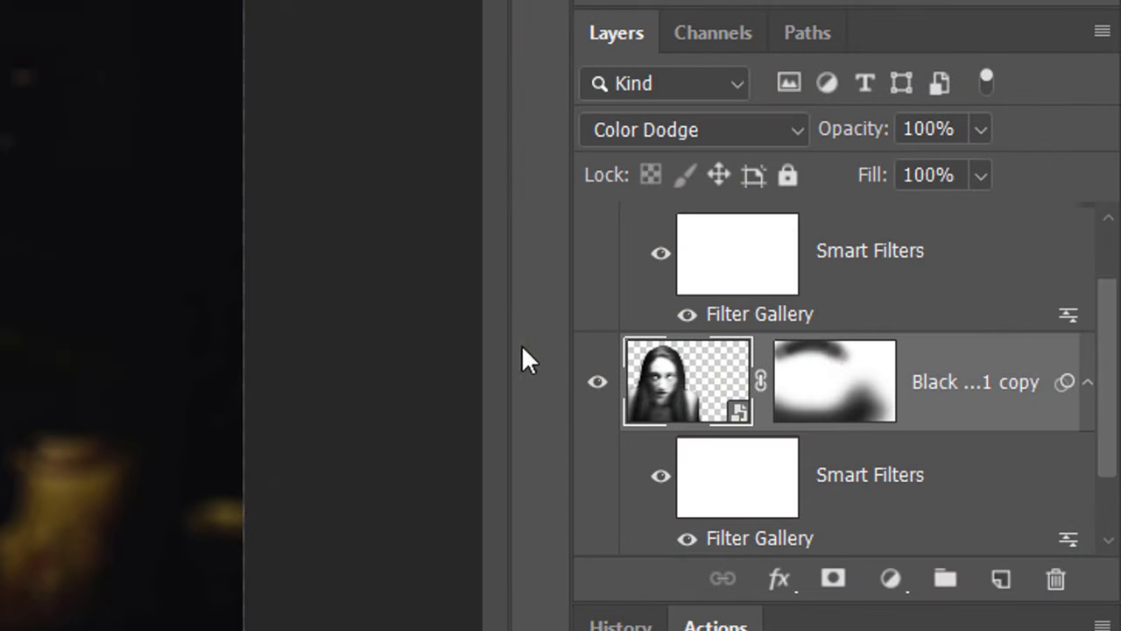
scroll(1115, 175, up, 2)
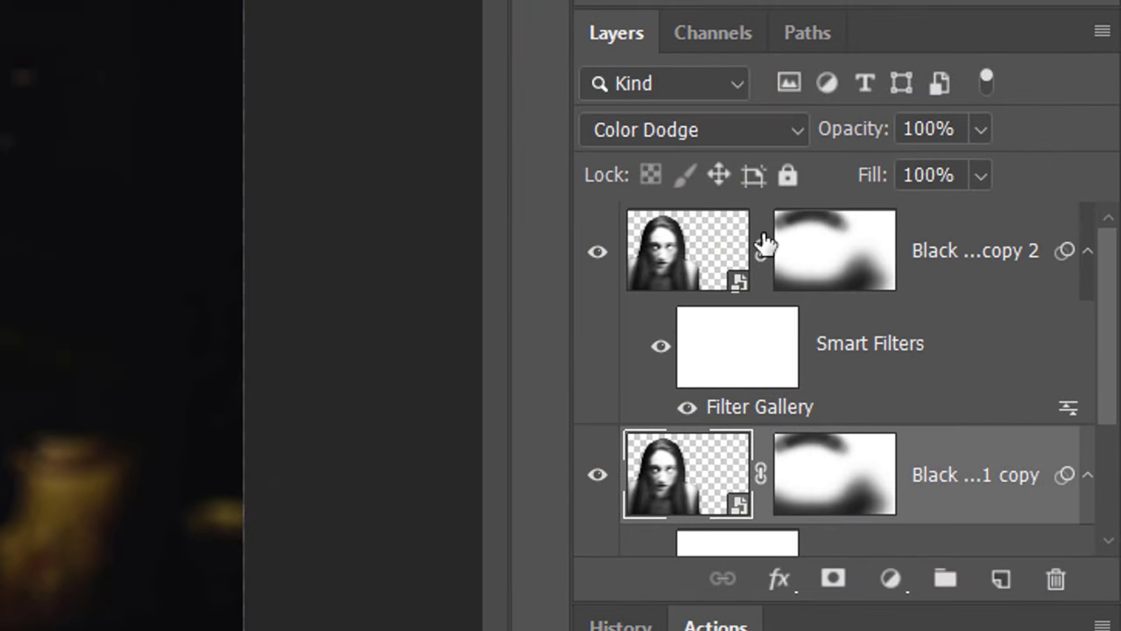
click(701, 270)
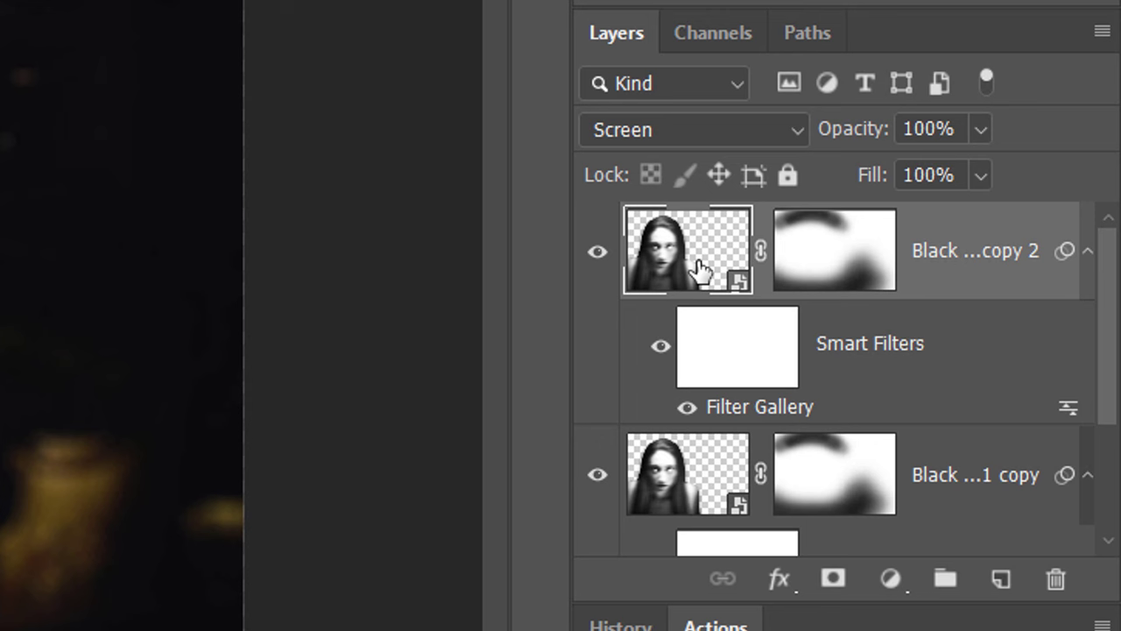
- Clip a 176A23 green Color Fill layer in Soft Light mode to Black & White 1 copy 2
click(889, 583)
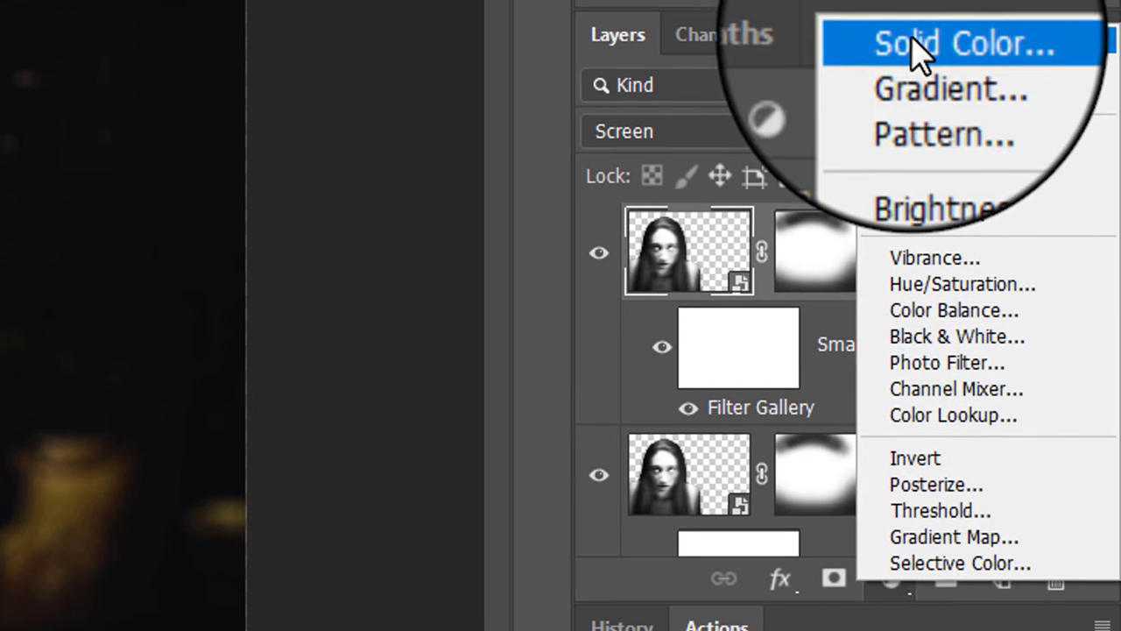
click(918, 55)
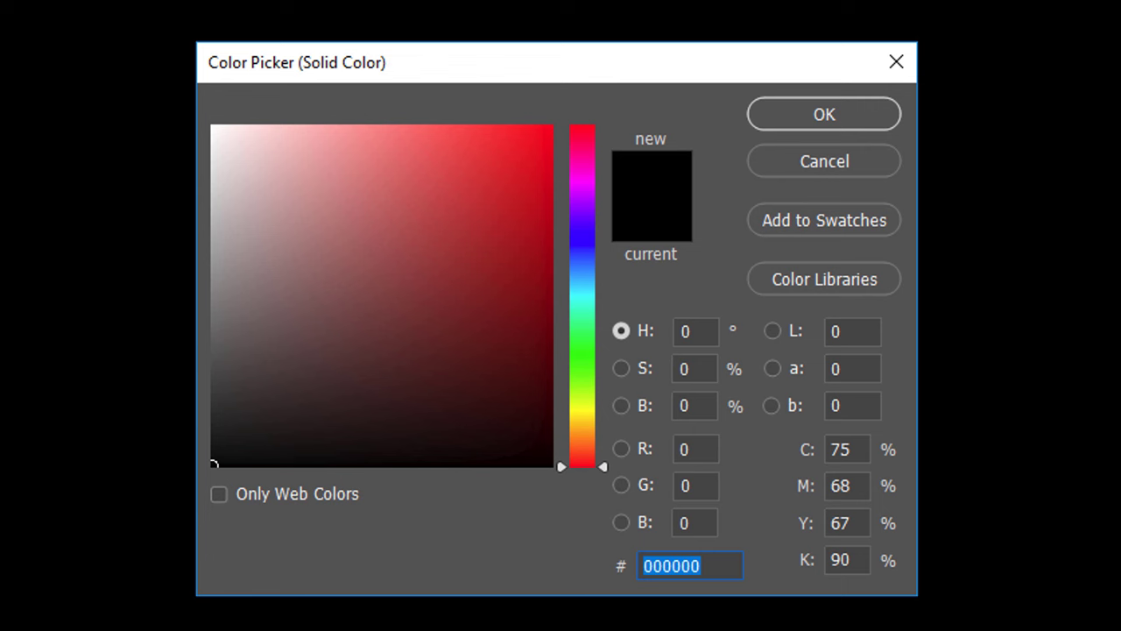
text(17)
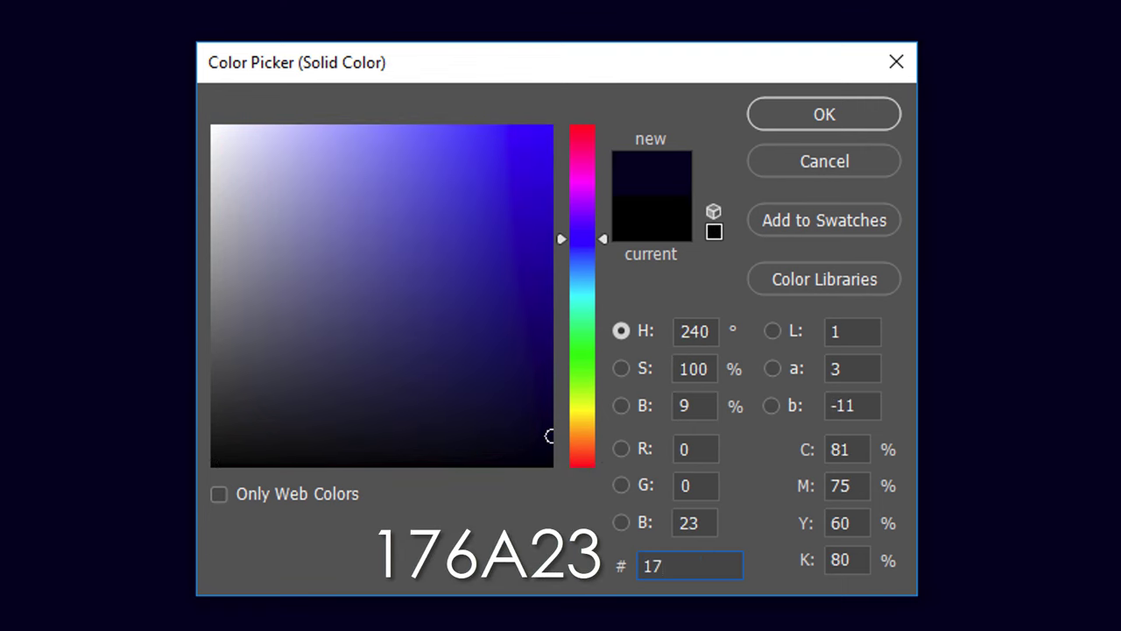
text(6a)
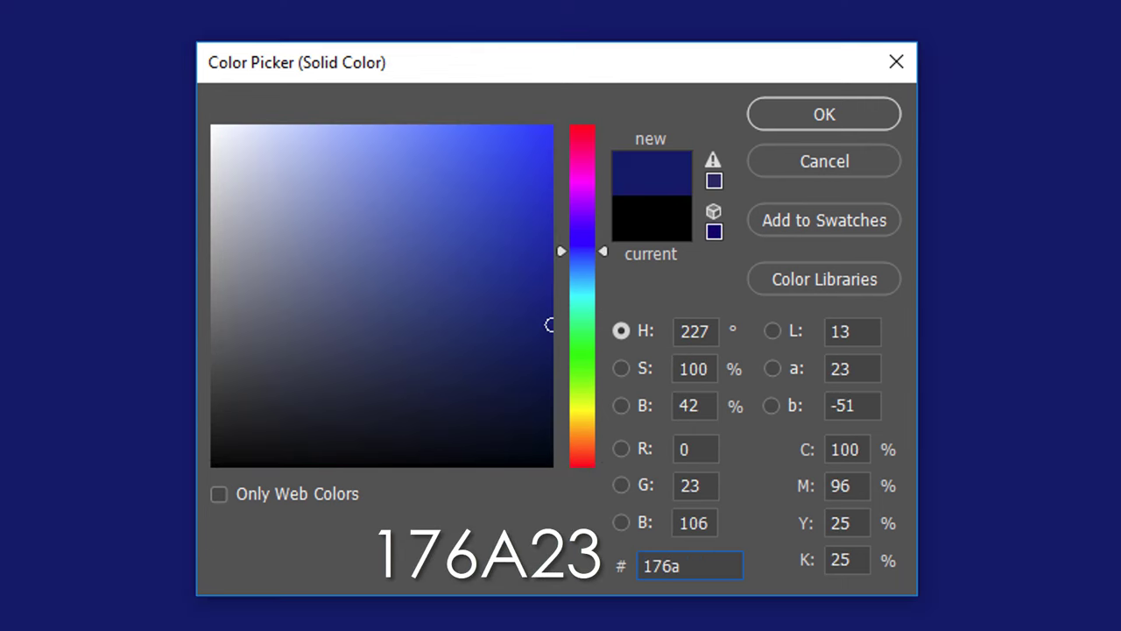
text(23)
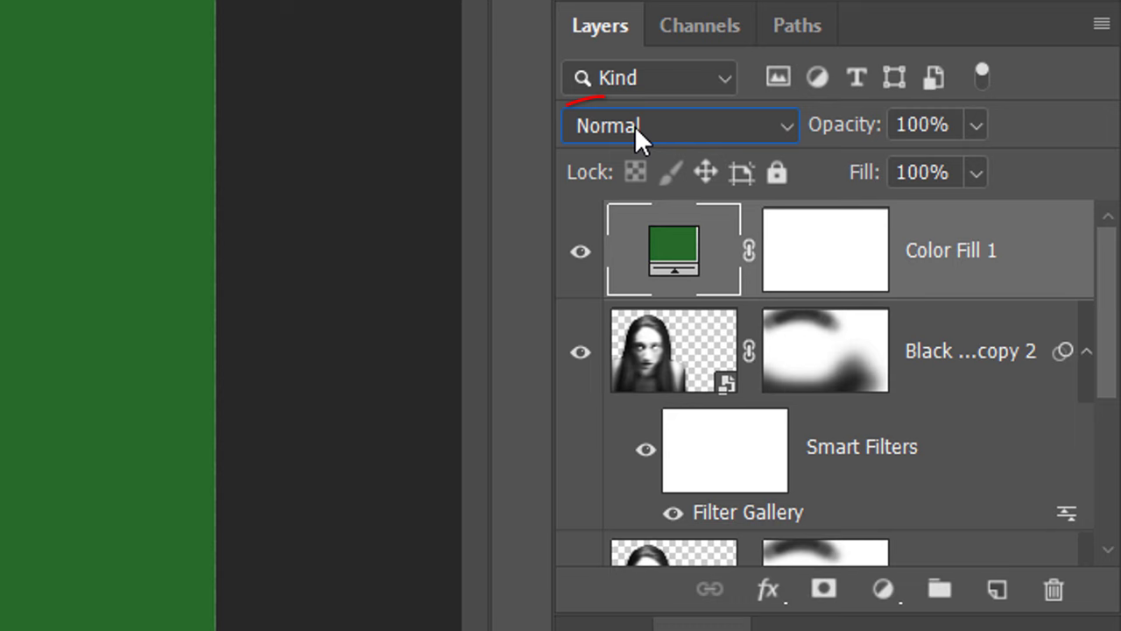
click(636, 132)
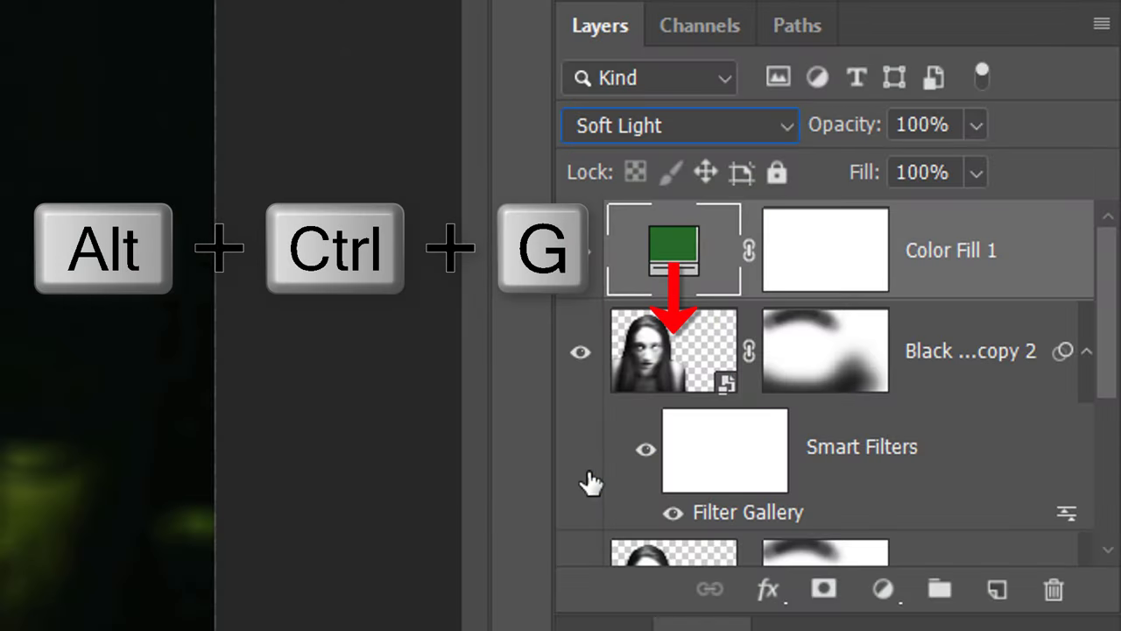
key(ctrl+alt+g)
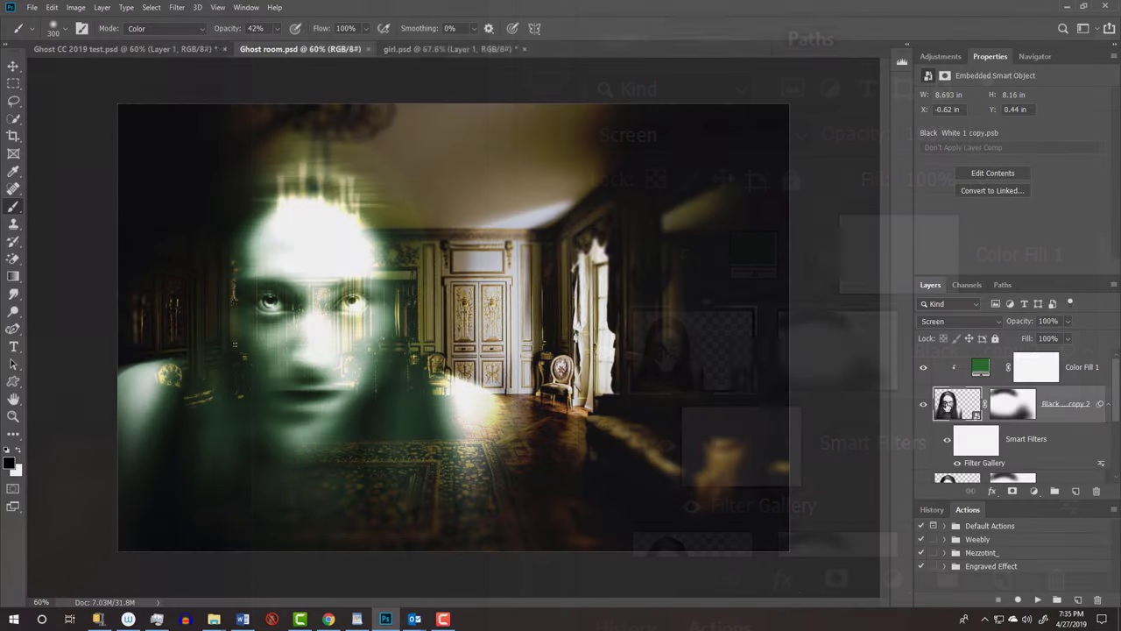
- Open the ghost copy's smart object, then the nested Black & White 1.psb, and select Layer 1
double_click(666, 355)
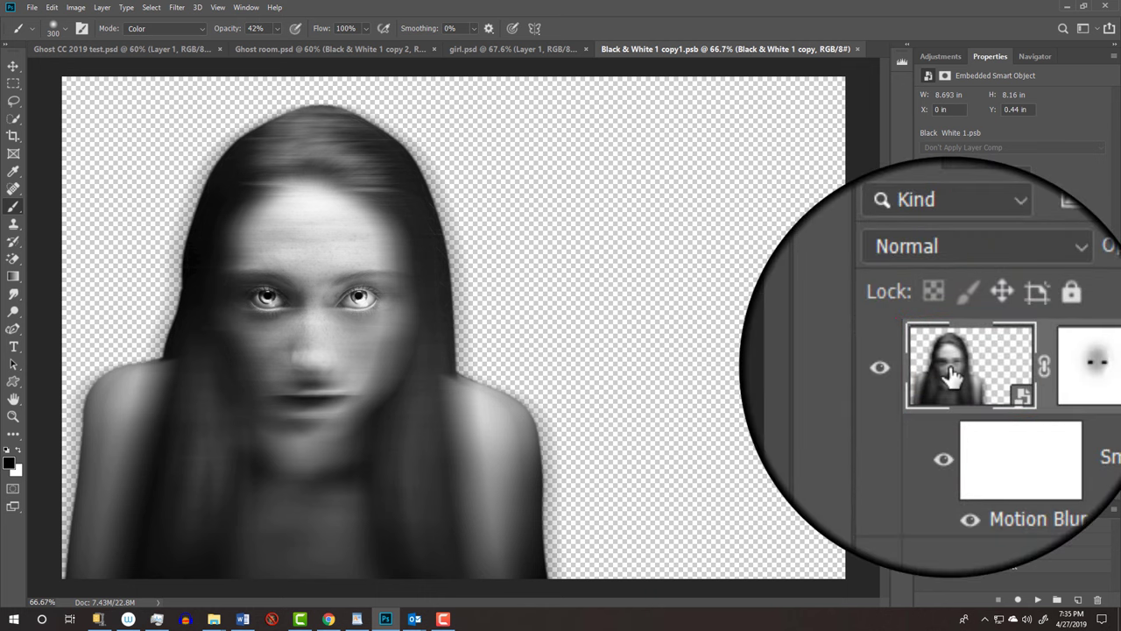
double_click(954, 366)
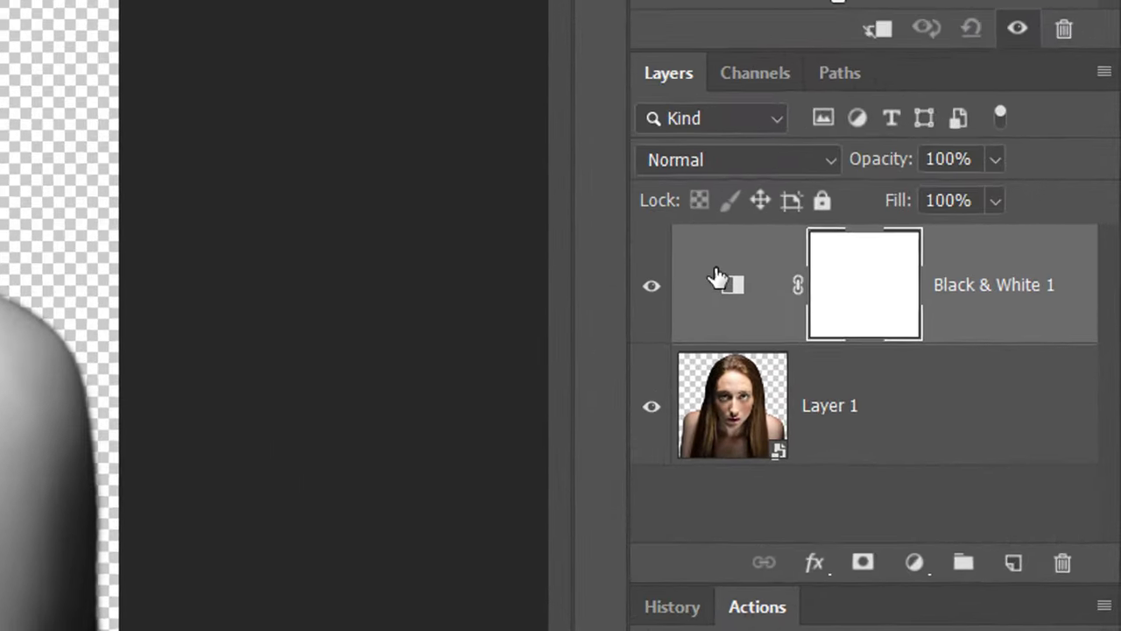
click(723, 417)
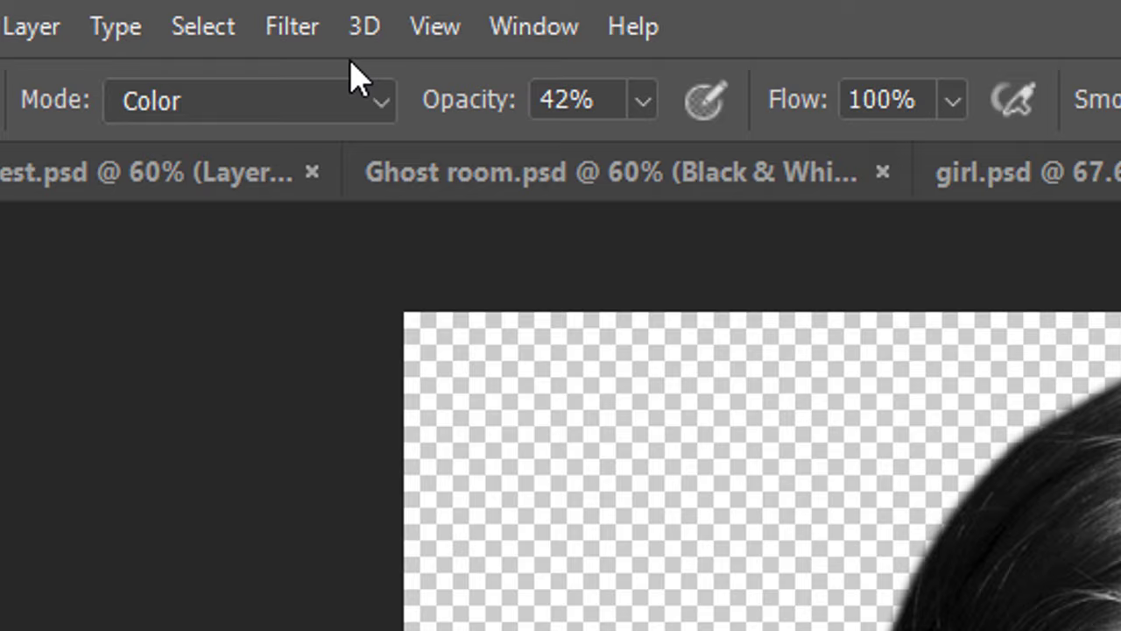
click(298, 28)
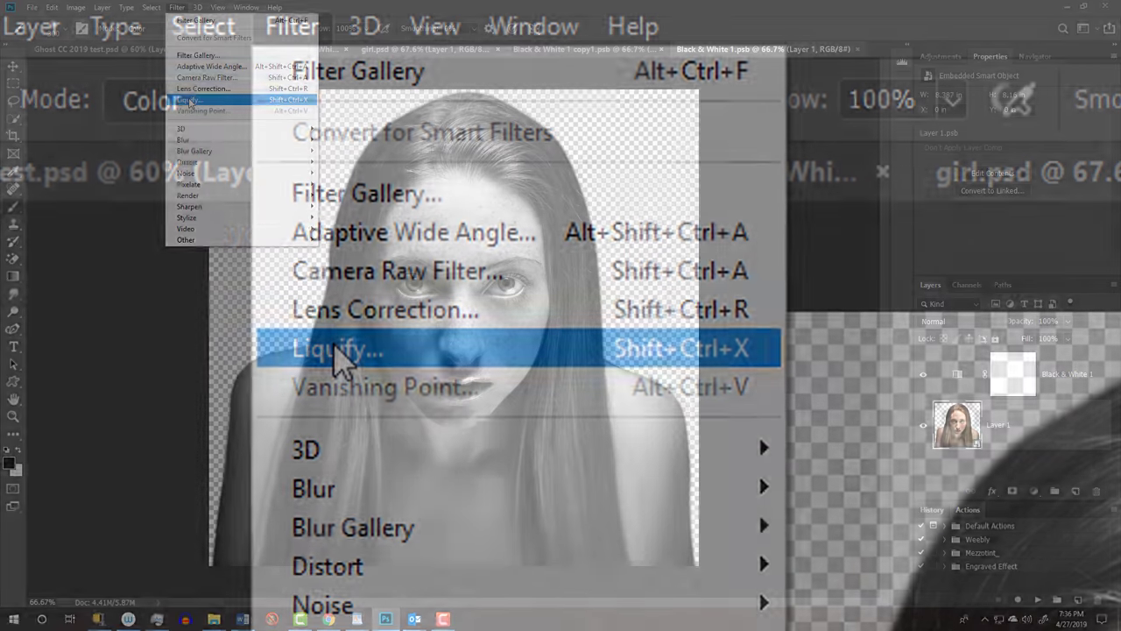
- Liquify Layer 1 with a smaller Forward Warp brush, frowning the eyebrows and raising the right mouth corner
click(336, 349)
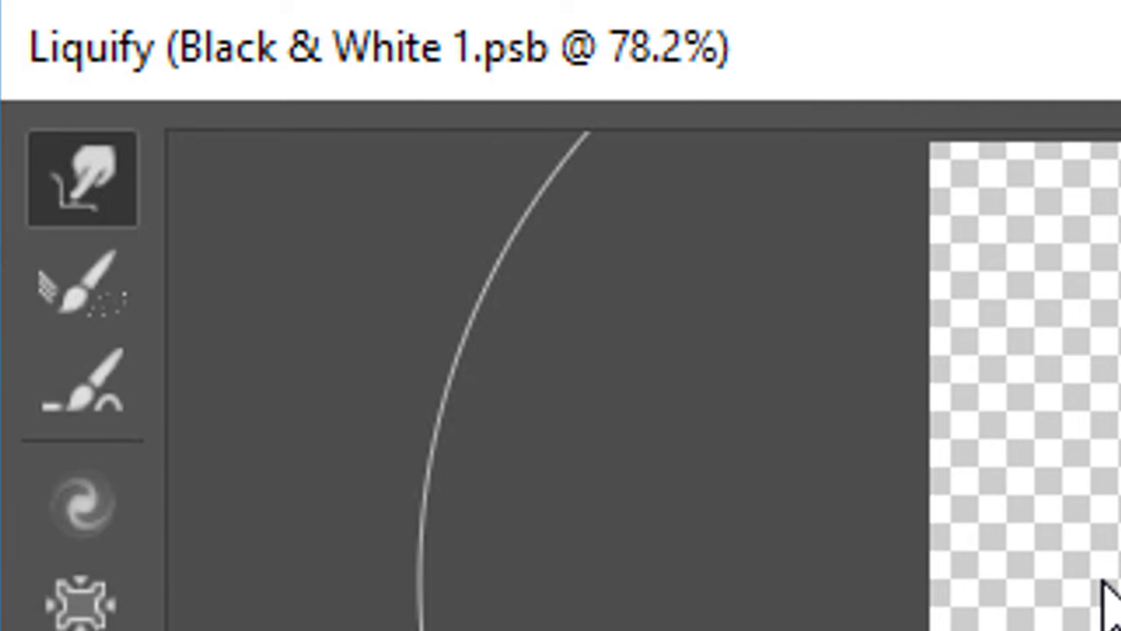
key(bracketleft)
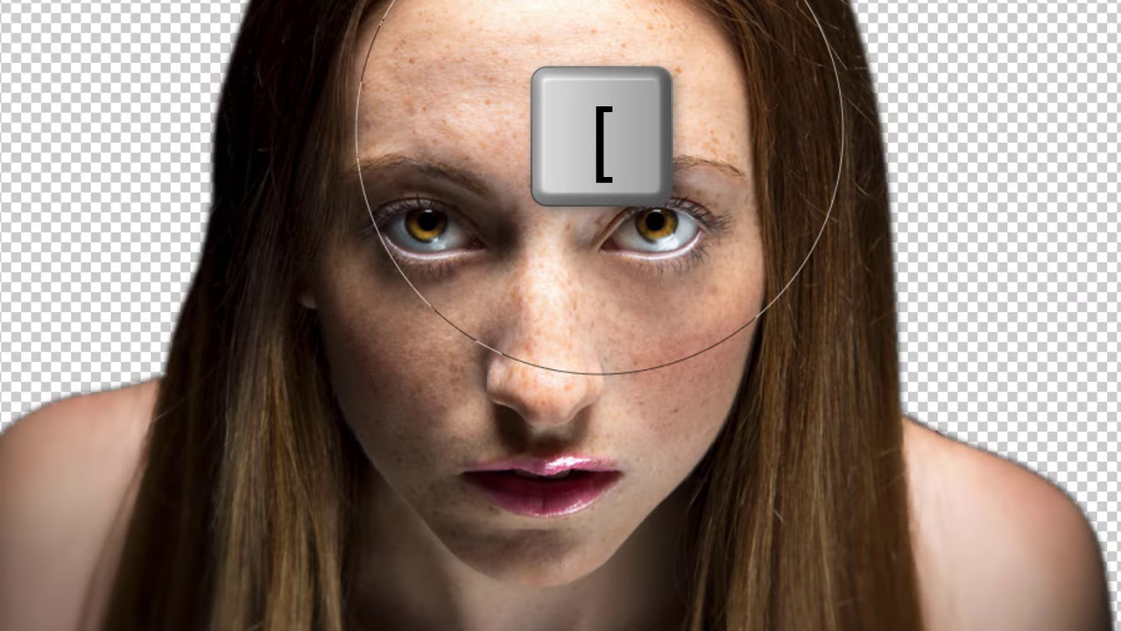
key(bracketleft)
key(bracketleft)
key(bracketleft)
key(bracketleft)
key(bracketleft)
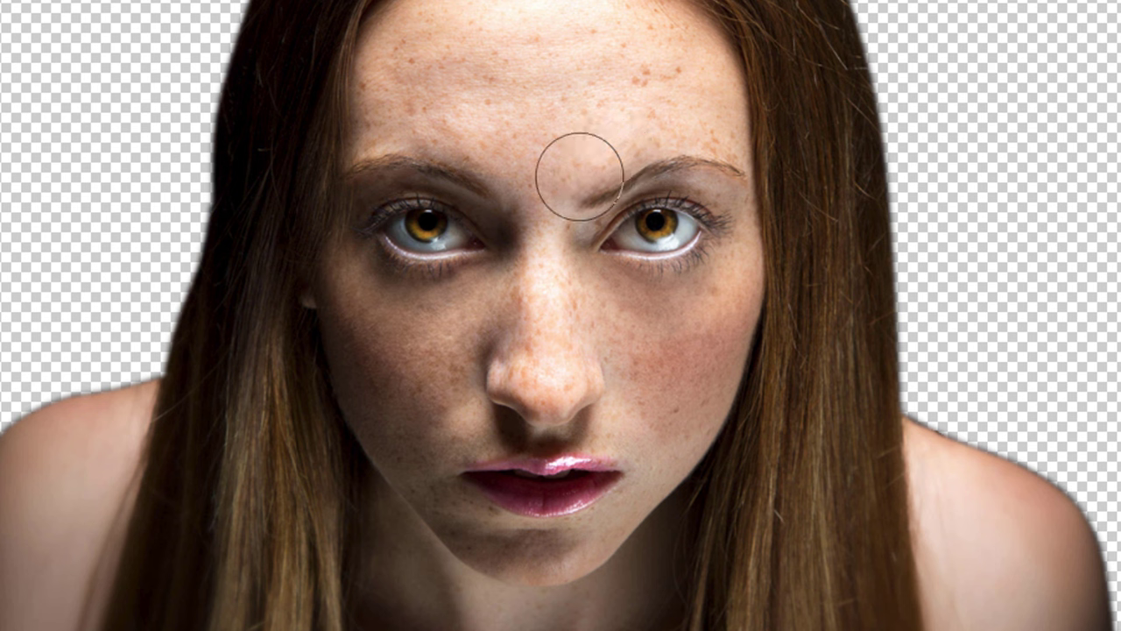
mouse_move(476, 155)
mouse_down()
mouse_move(489, 179)
mouse_move(450, 170)
mouse_up()
drag(358, 163, 375, 154)
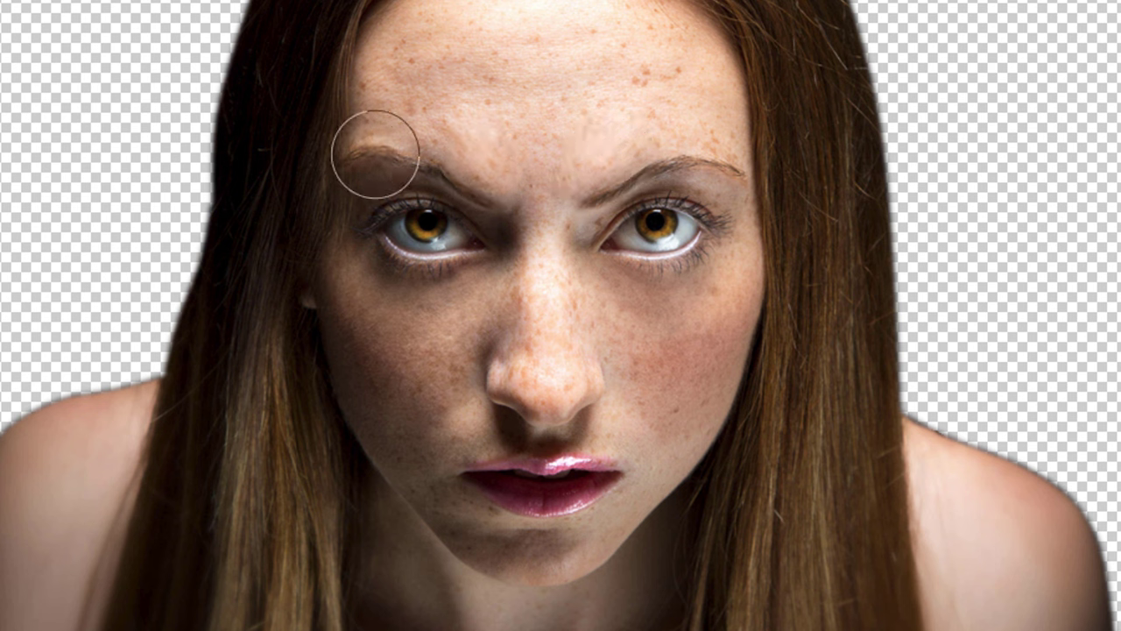
drag(696, 170, 718, 155)
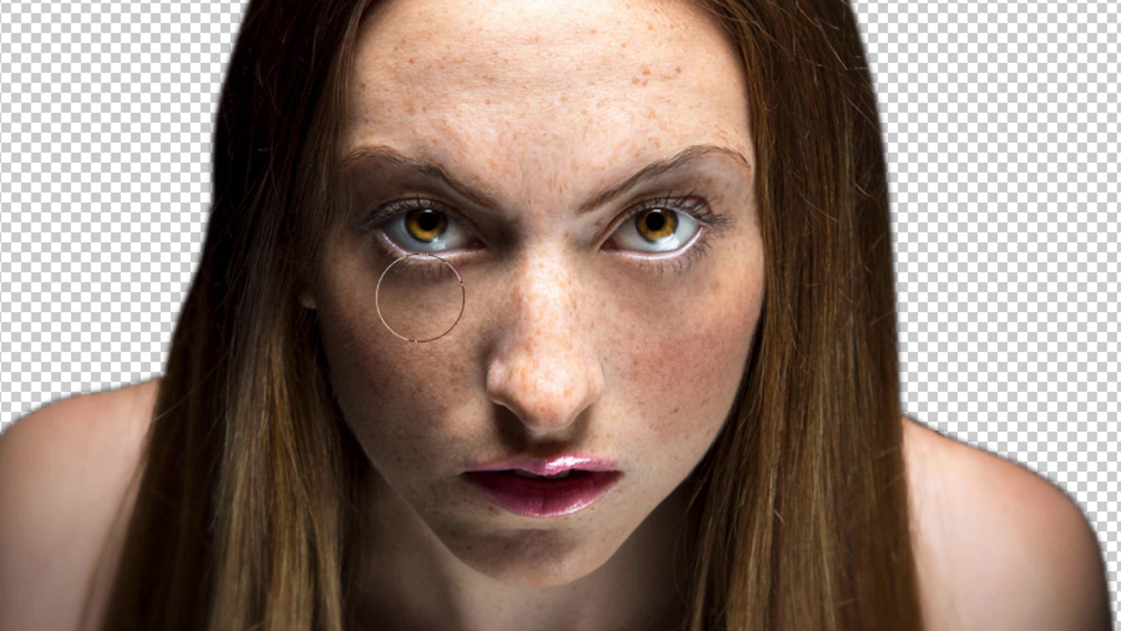
drag(638, 476, 640, 446)
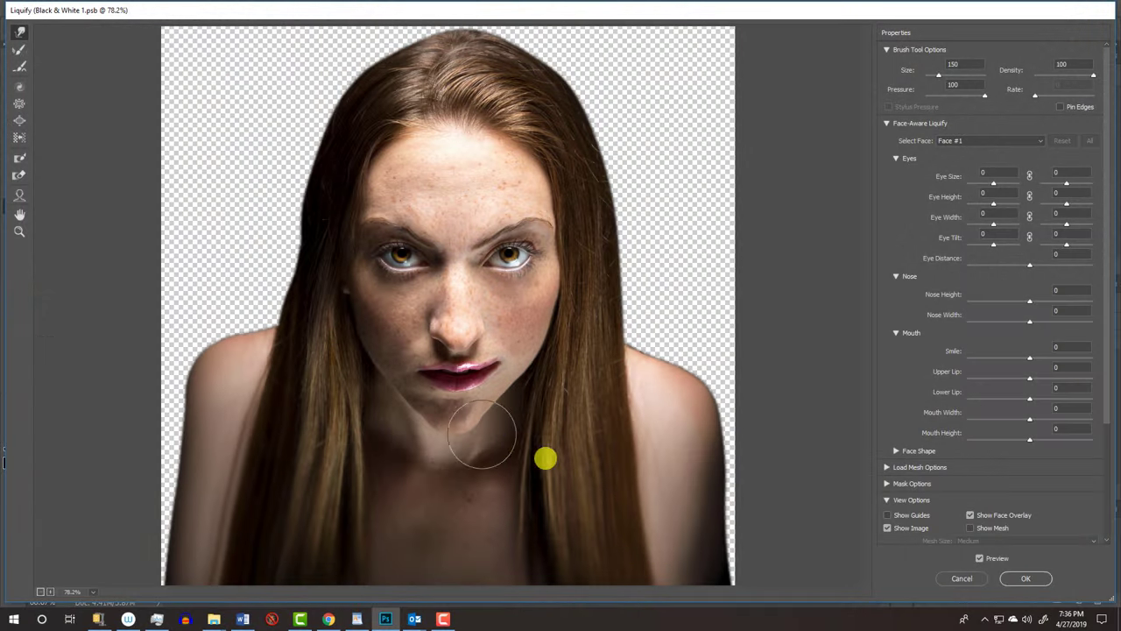
click(1026, 583)
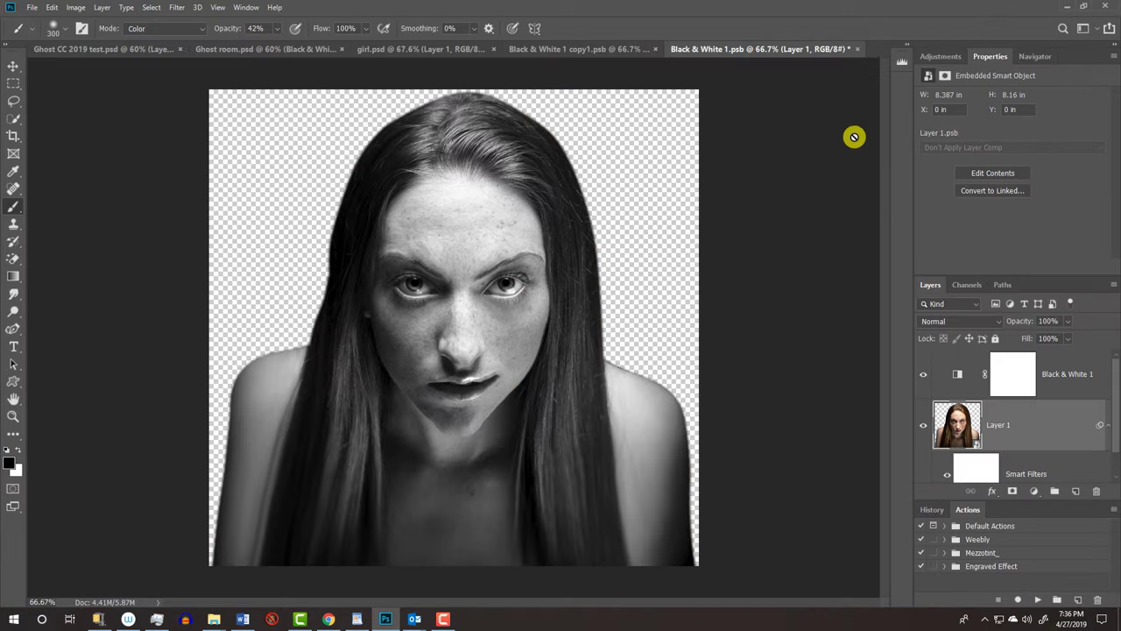
- Save and close Black & White 1.psb and Black & White 1 copy1.psb, returning to Ghost room.psd
click(857, 49)
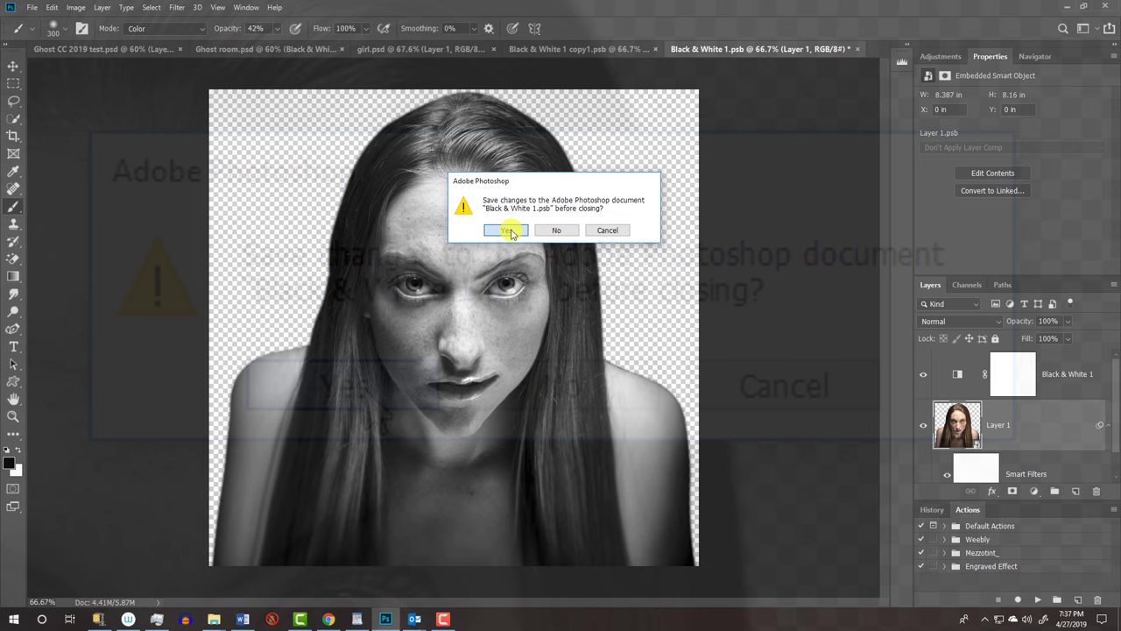
click(364, 391)
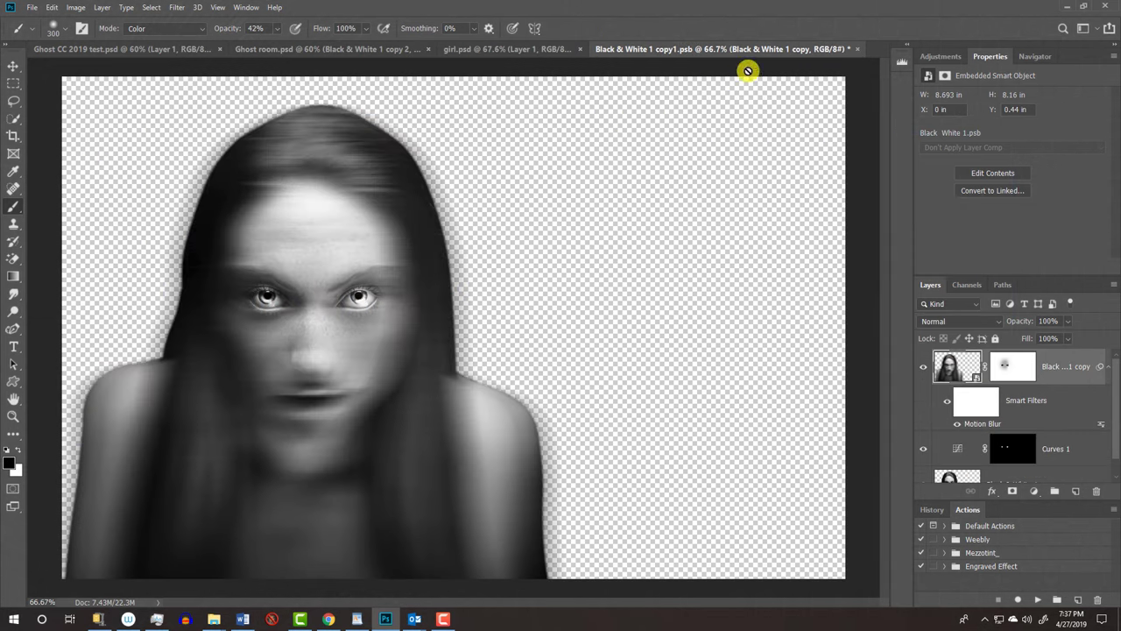
click(858, 49)
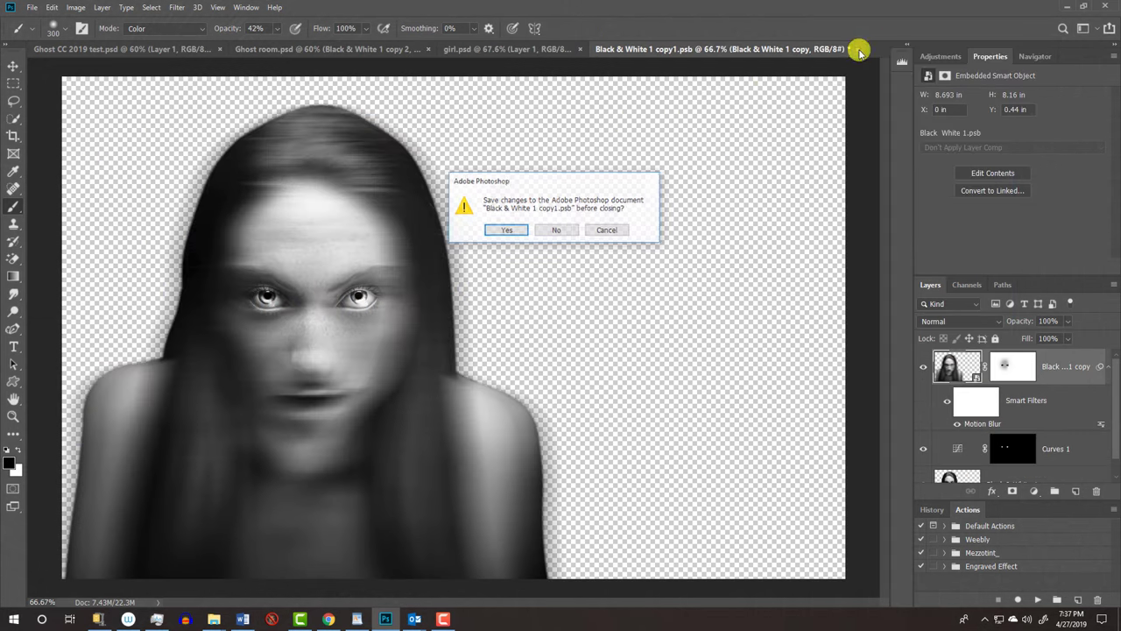
click(504, 229)
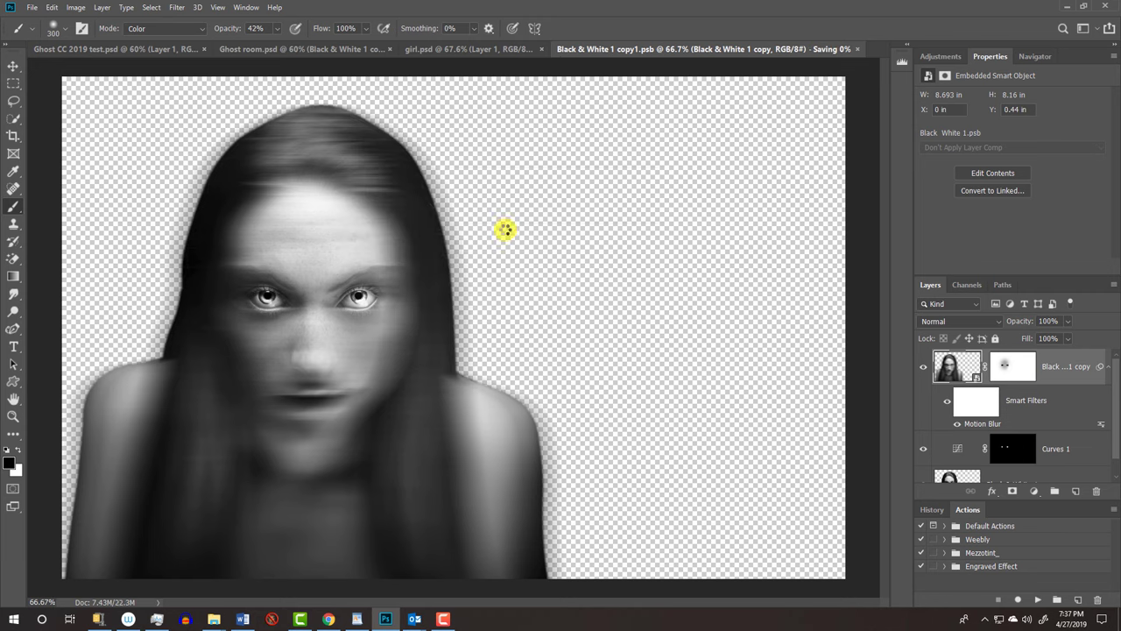